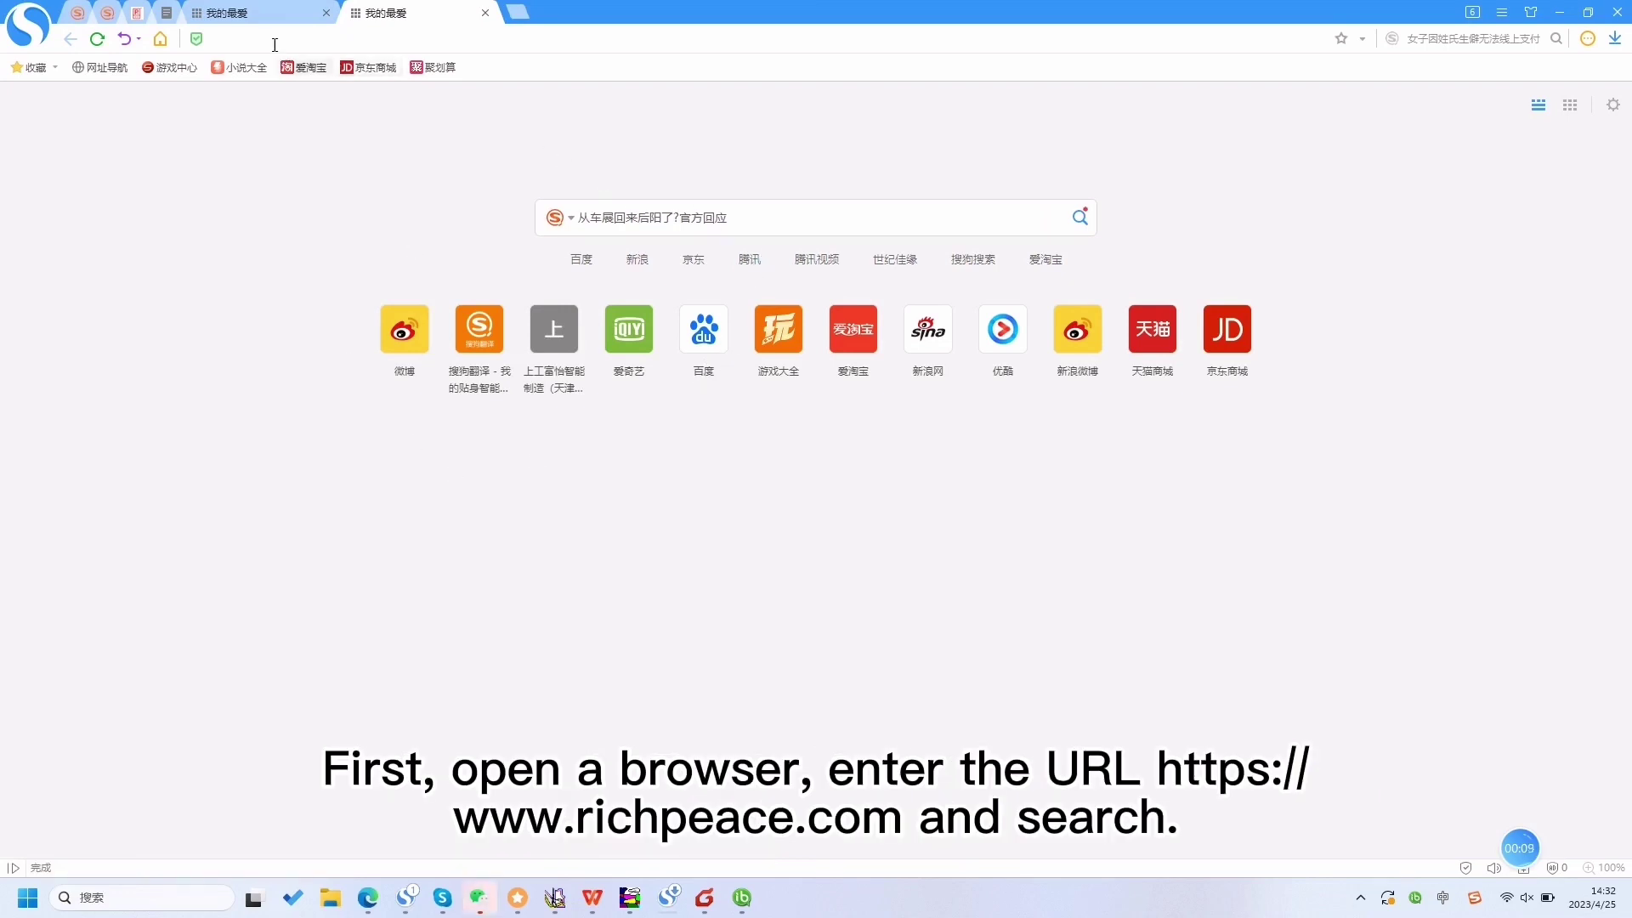
{"action": "left_click", "coordinate": [269, 36]}
{"action": "type", "text": "https://www.richpeace.com"}
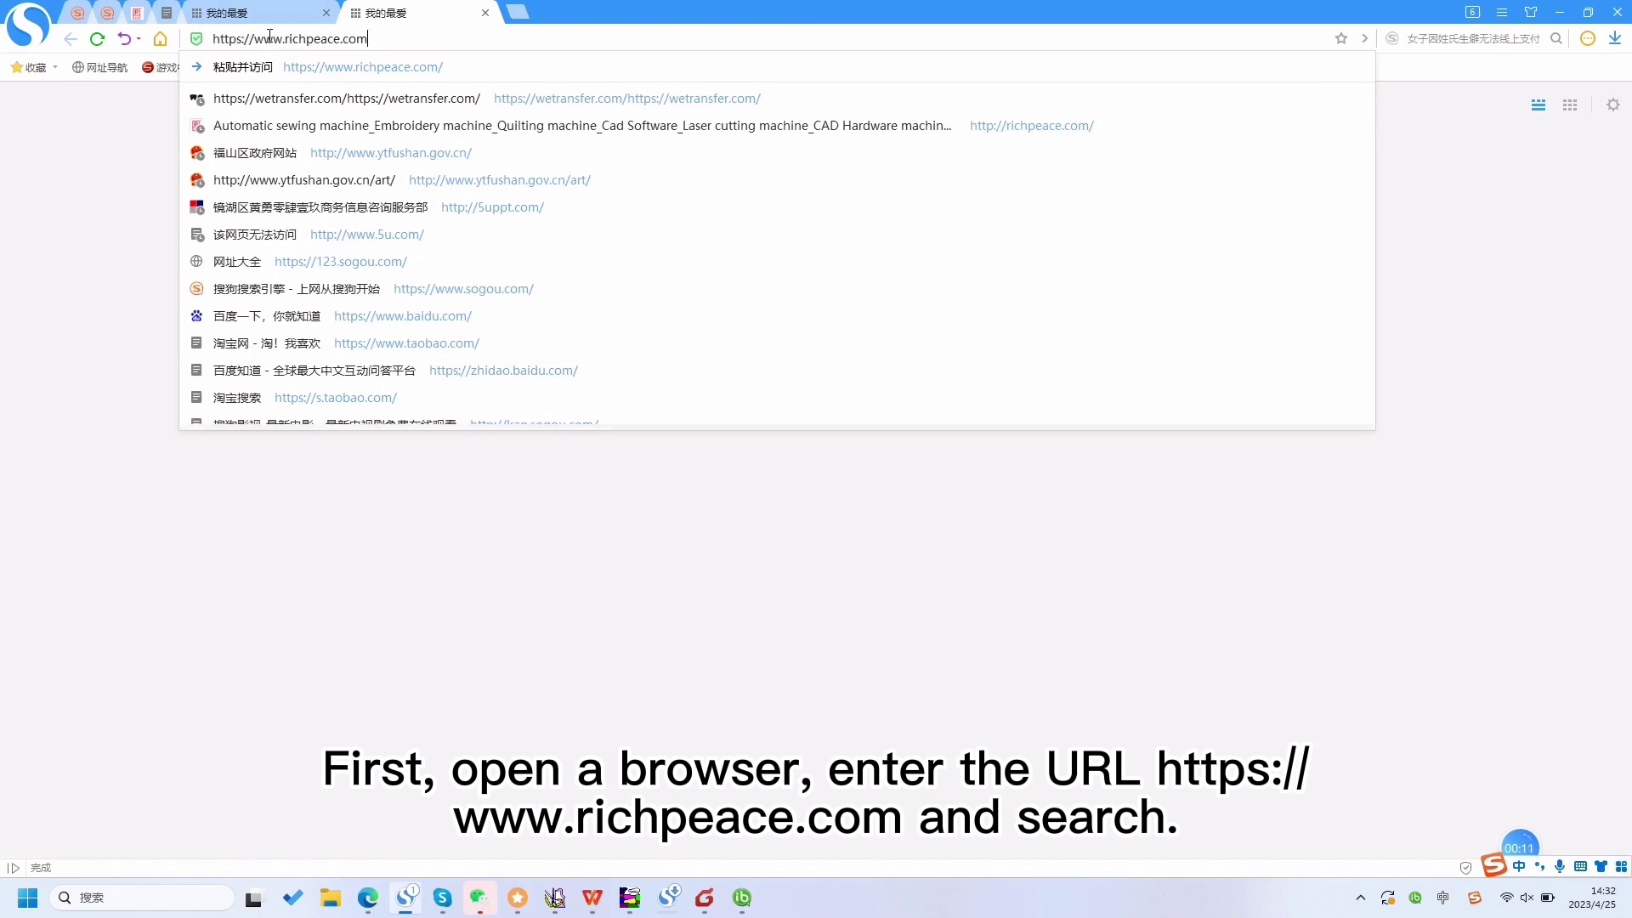
{"action": "key", "text": "Return"}
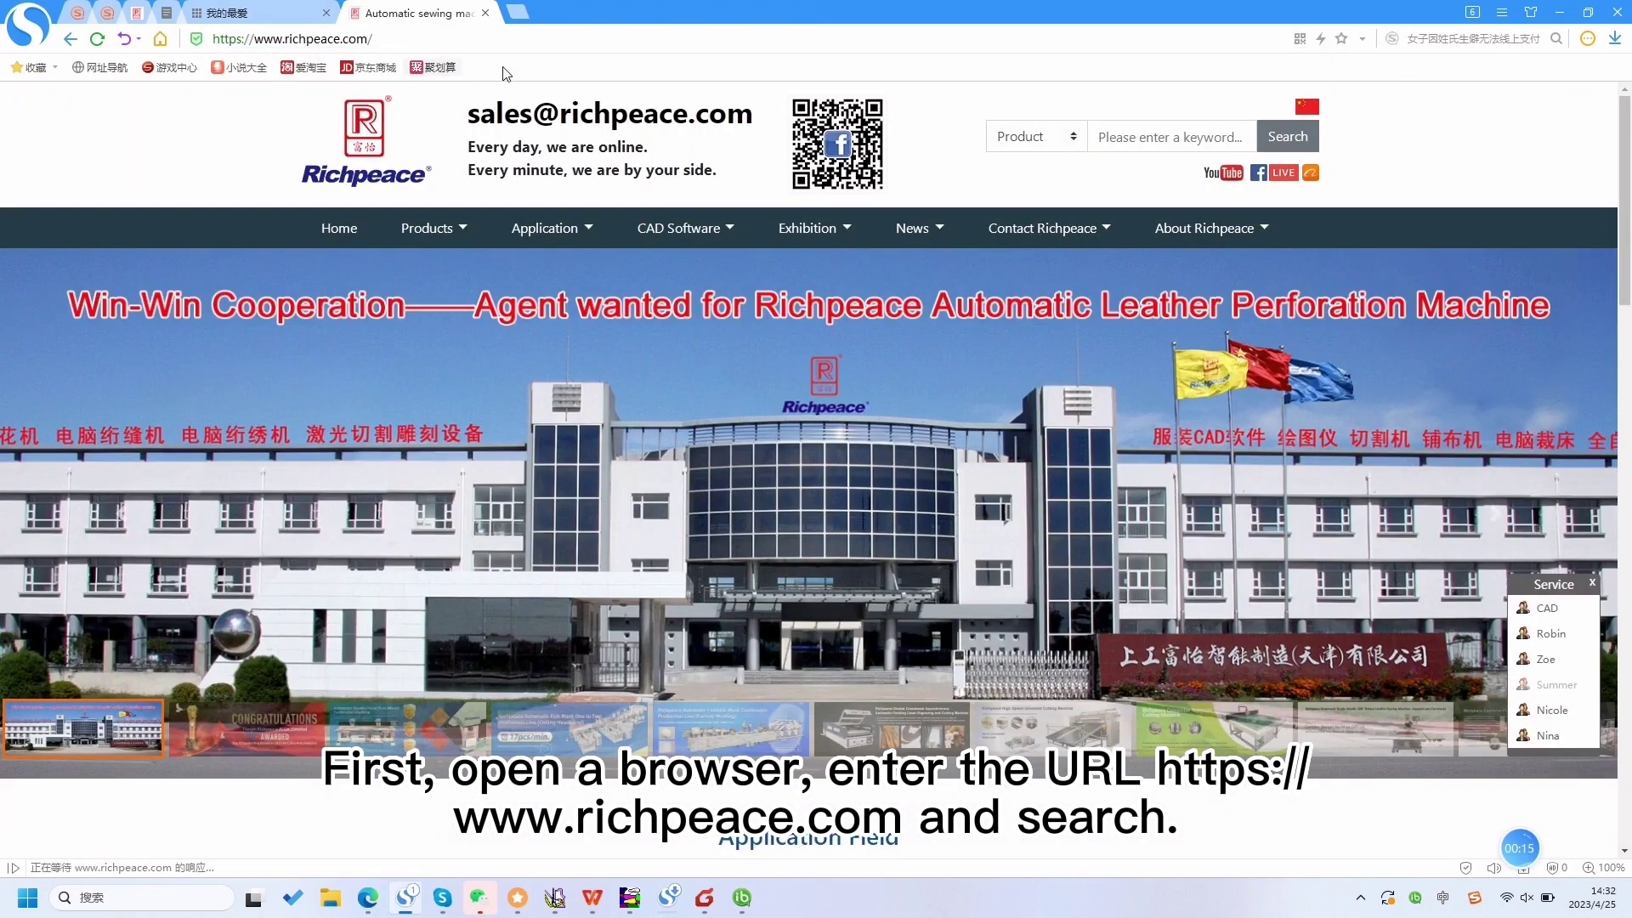
- Download the 64-bit 20221111RichpeaceSuperV8_EN64.rar from the Garment CAD list to the desktop
{"action": "mouse_move", "coordinate": [727, 233]}
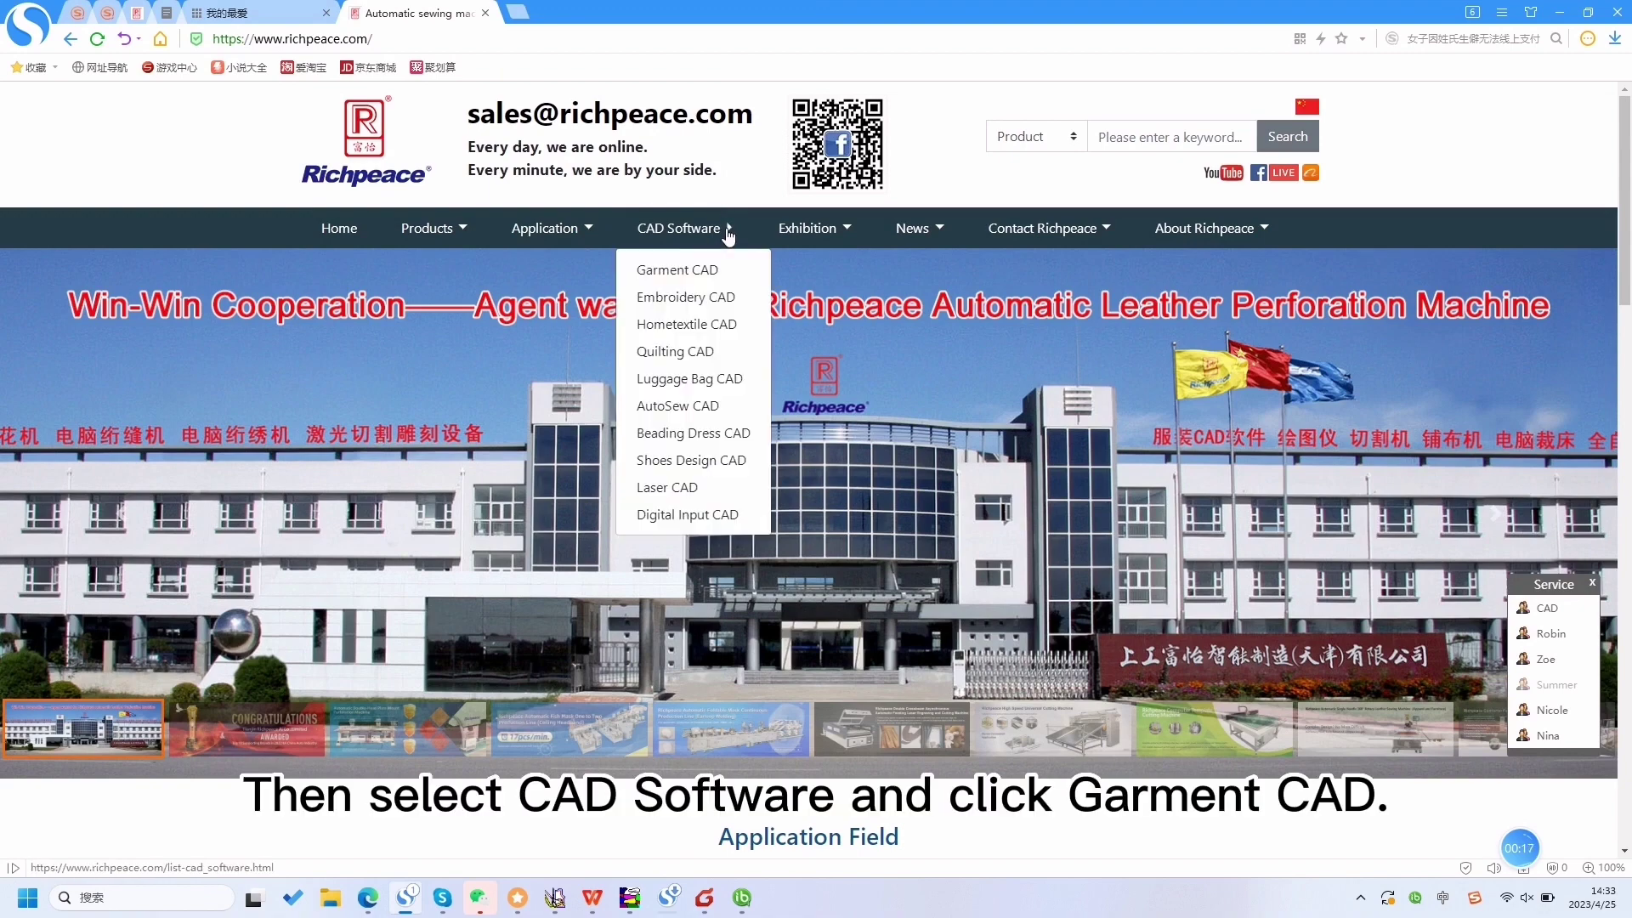
{"action": "left_click", "coordinate": [713, 277]}
{"action": "scroll", "coordinate": [741, 426], "scroll_direction": "down", "scroll_amount": 4}
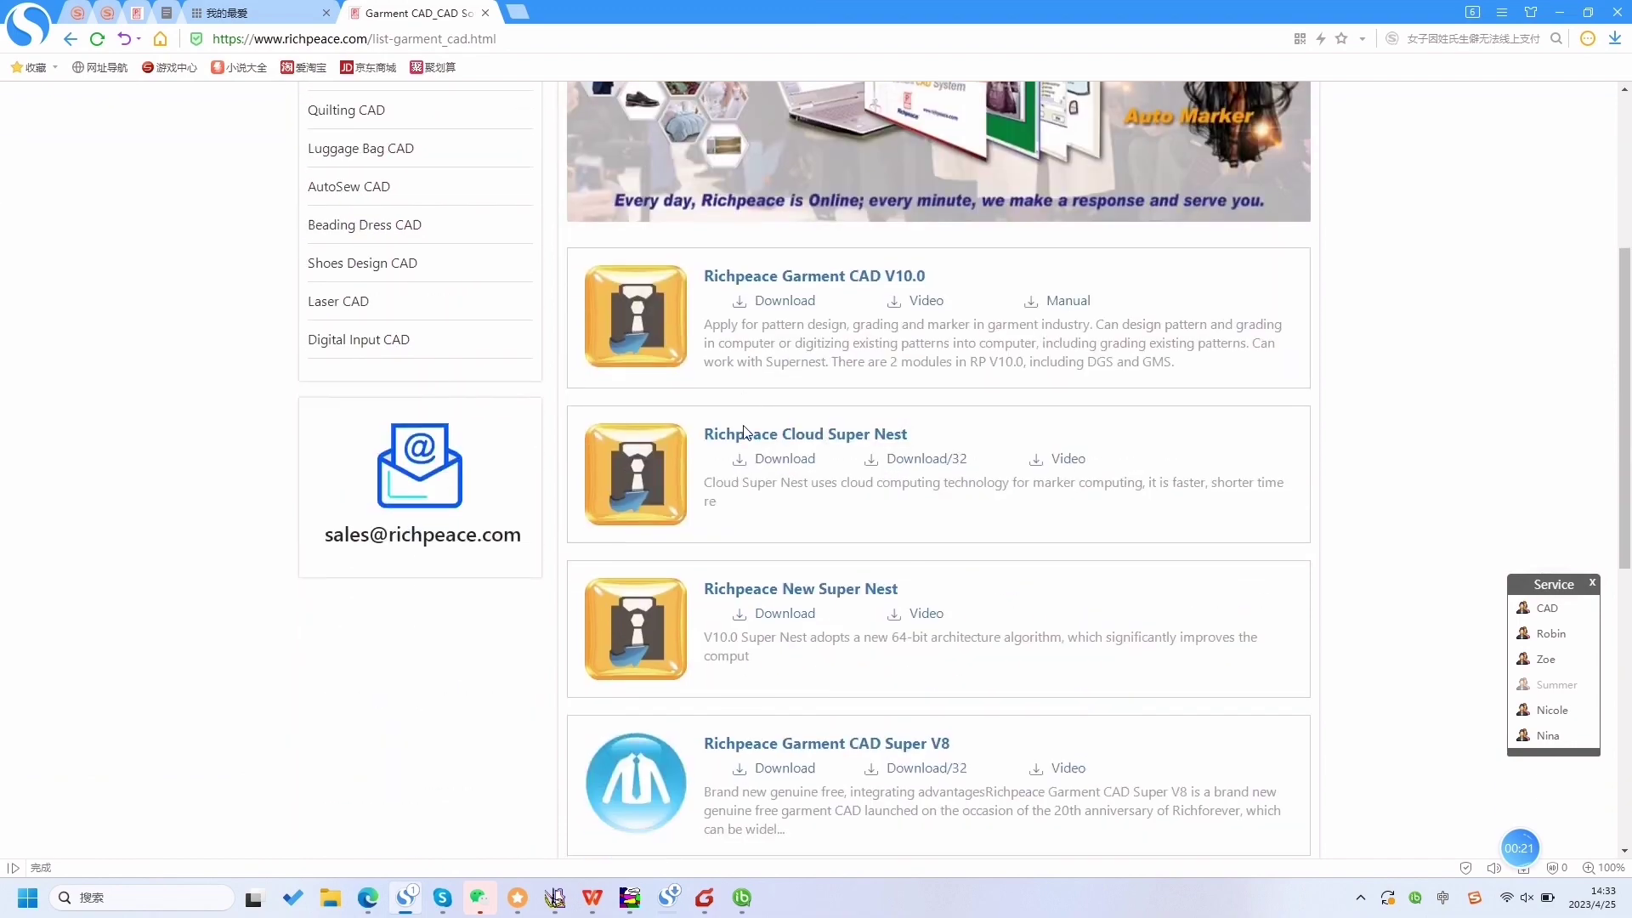
{"action": "scroll", "coordinate": [801, 382], "scroll_direction": "down", "scroll_amount": 4}
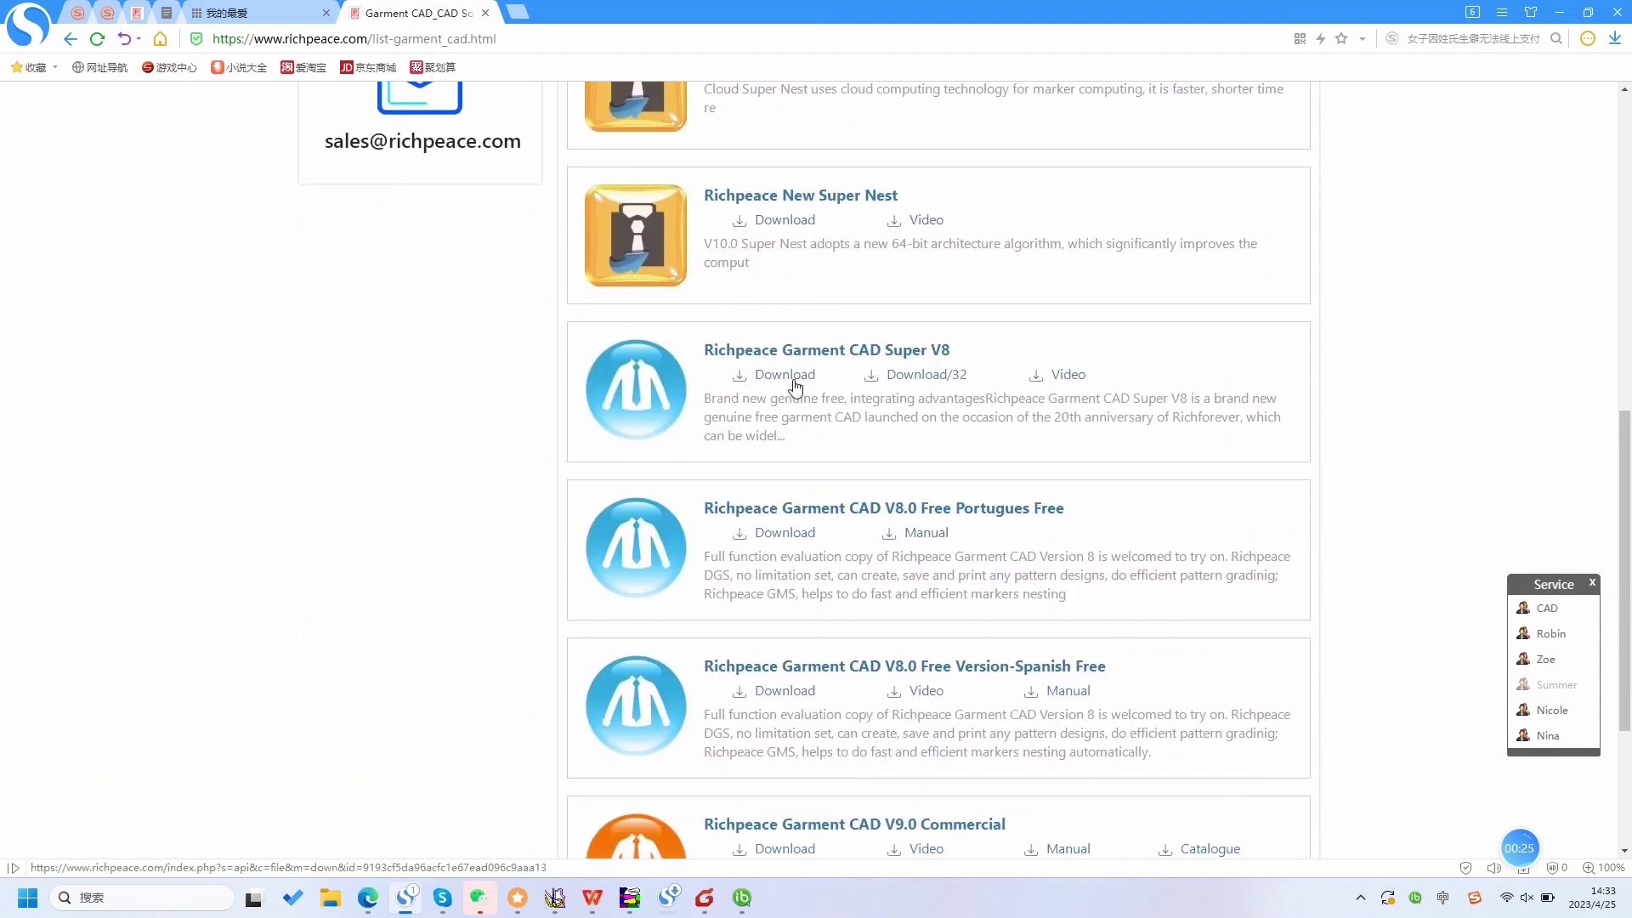
{"action": "left_click", "coordinate": [793, 380]}
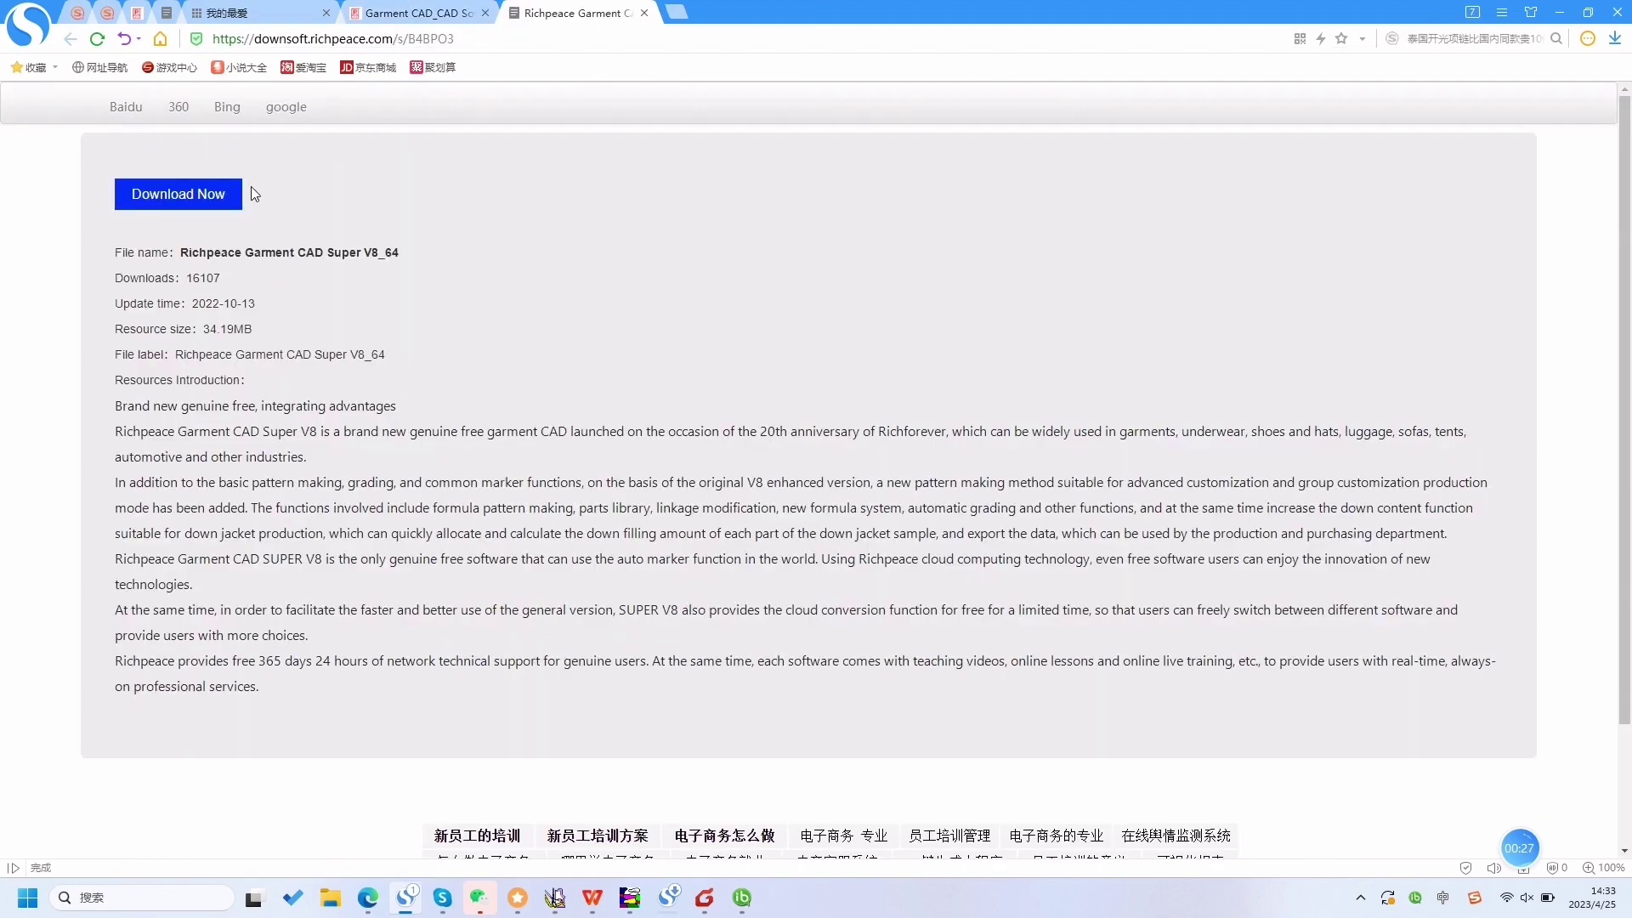
{"action": "left_click", "coordinate": [195, 195]}
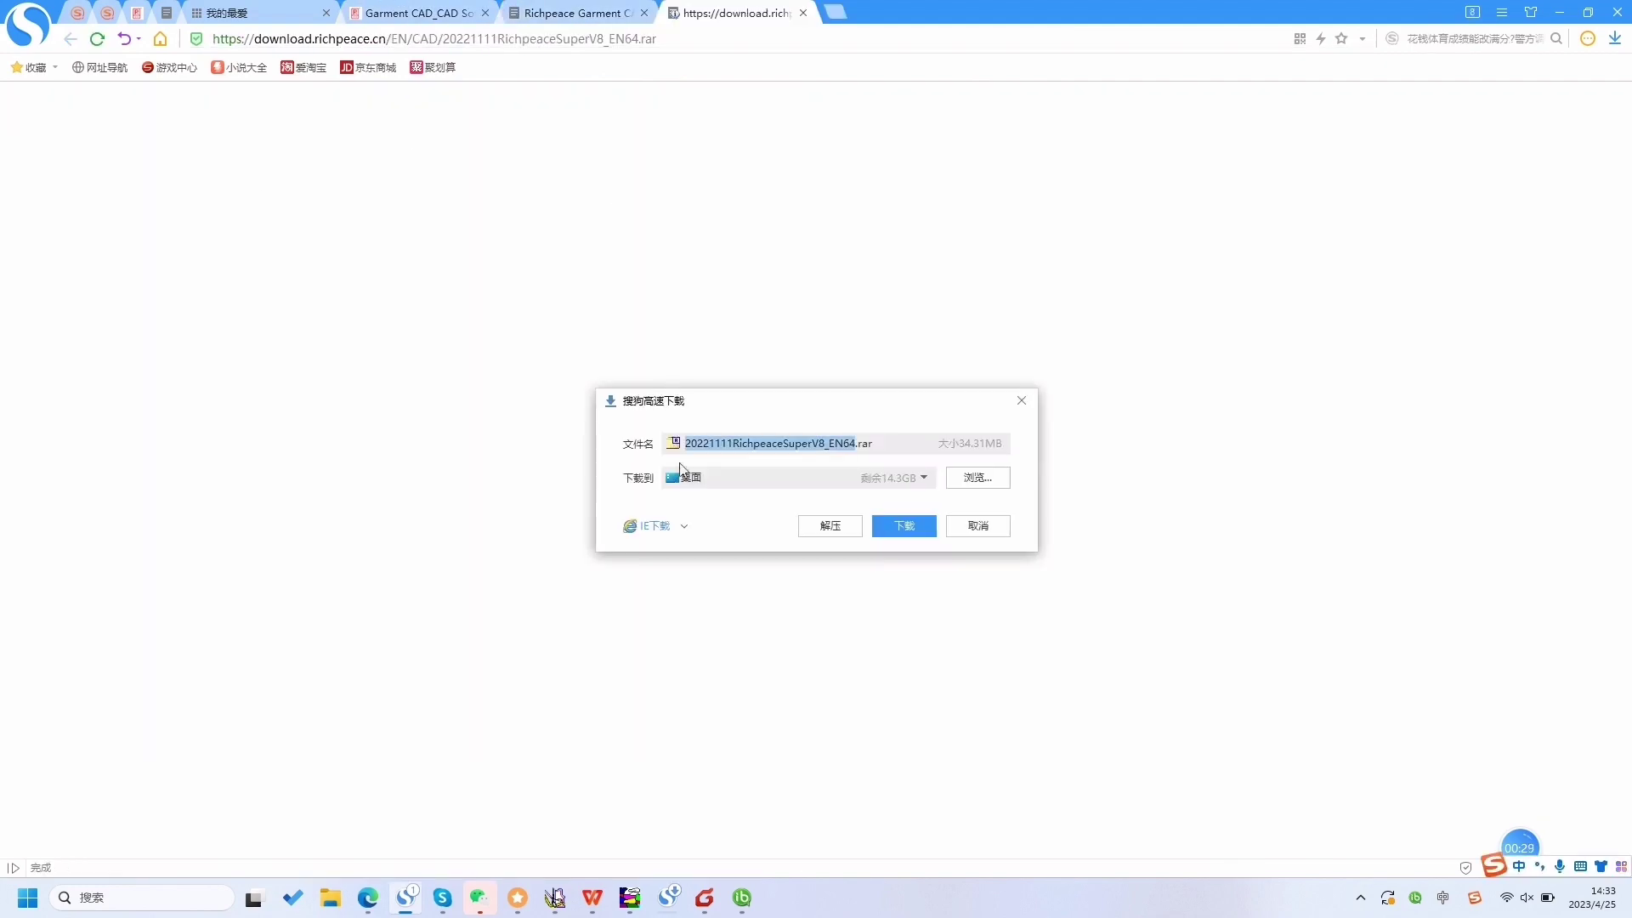
{"action": "left_click", "coordinate": [904, 527]}
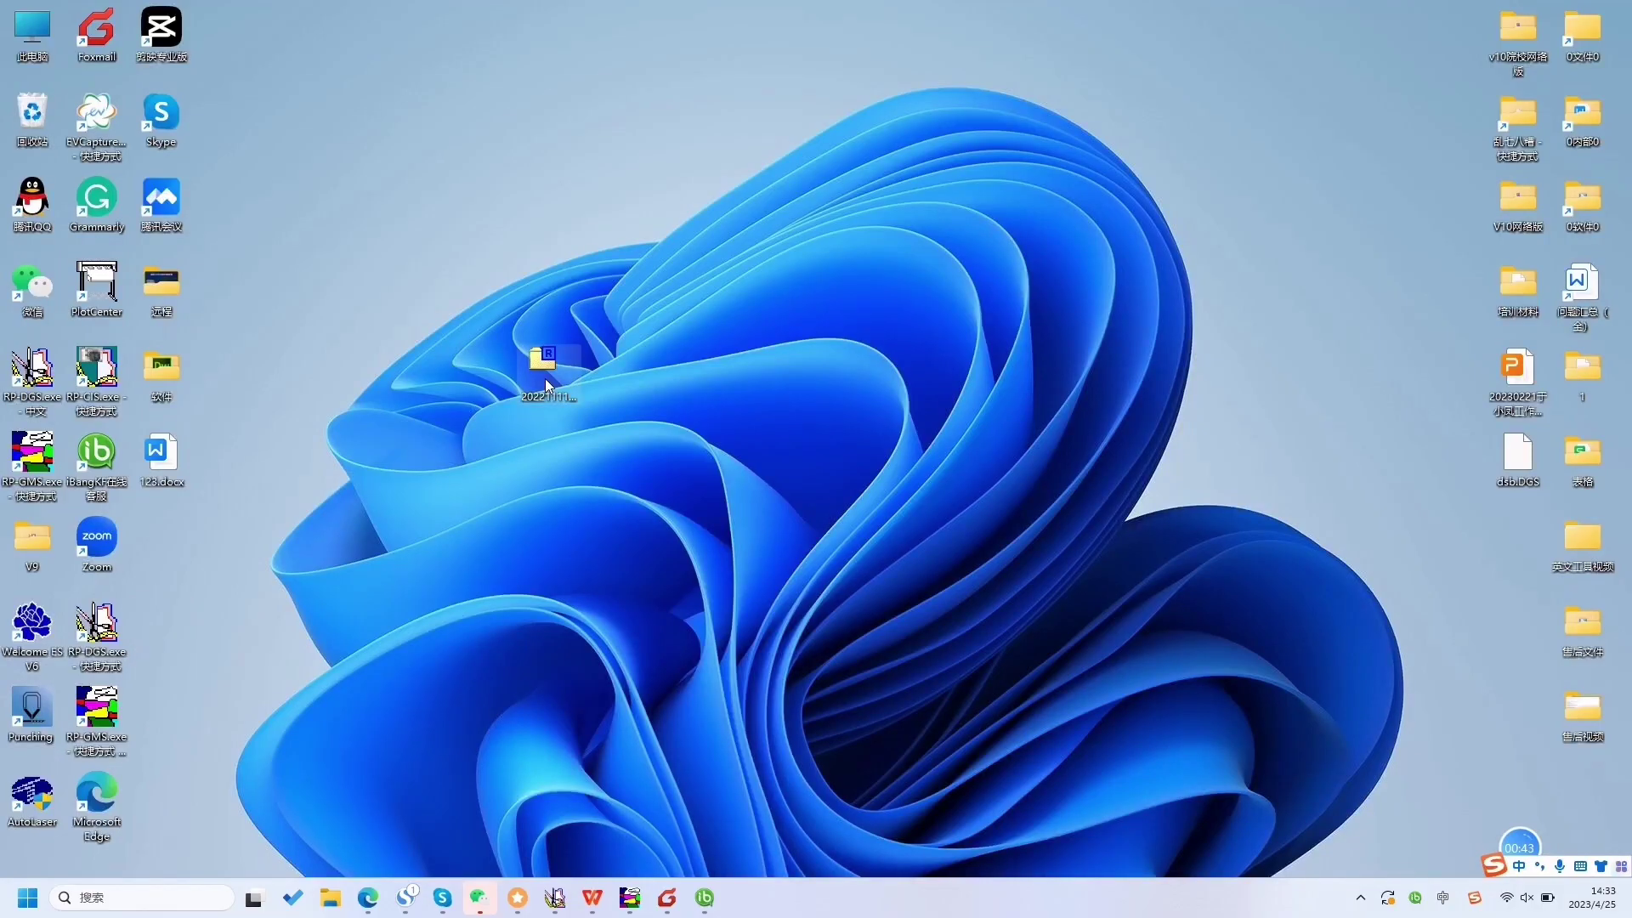
{"action": "left_click_drag", "start_coordinate": [544, 379], "coordinate": [736, 294]}
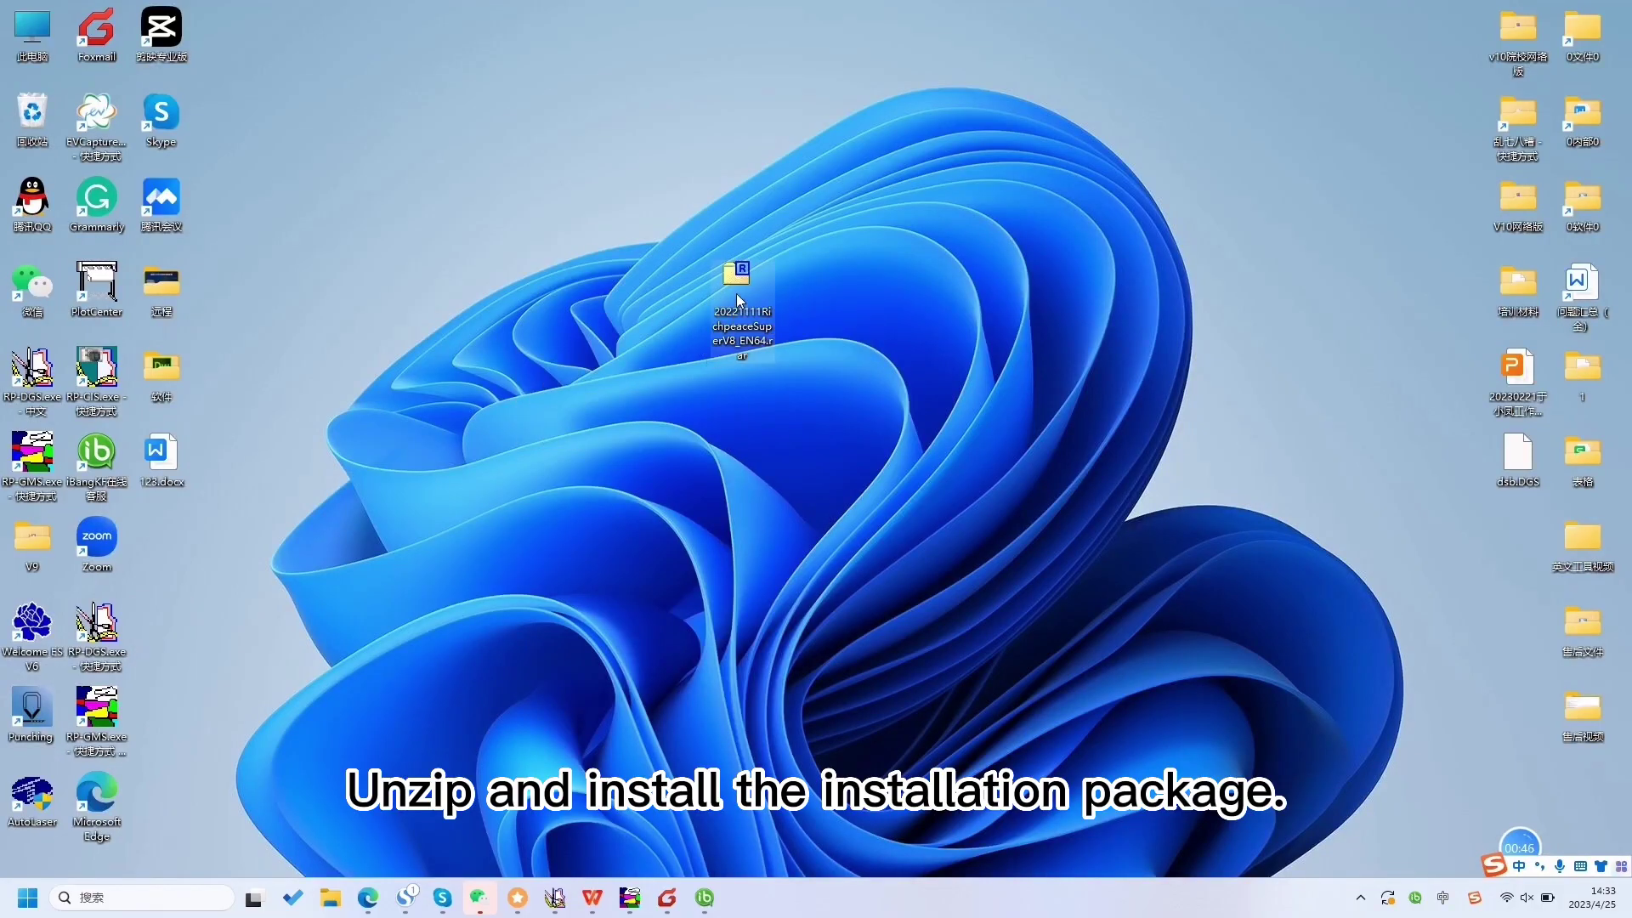
- Extract the archive with 7-Zip into its own 20221111RichpeaceSuperV8_EN64 folder
{"action": "right_click", "coordinate": [736, 294]}
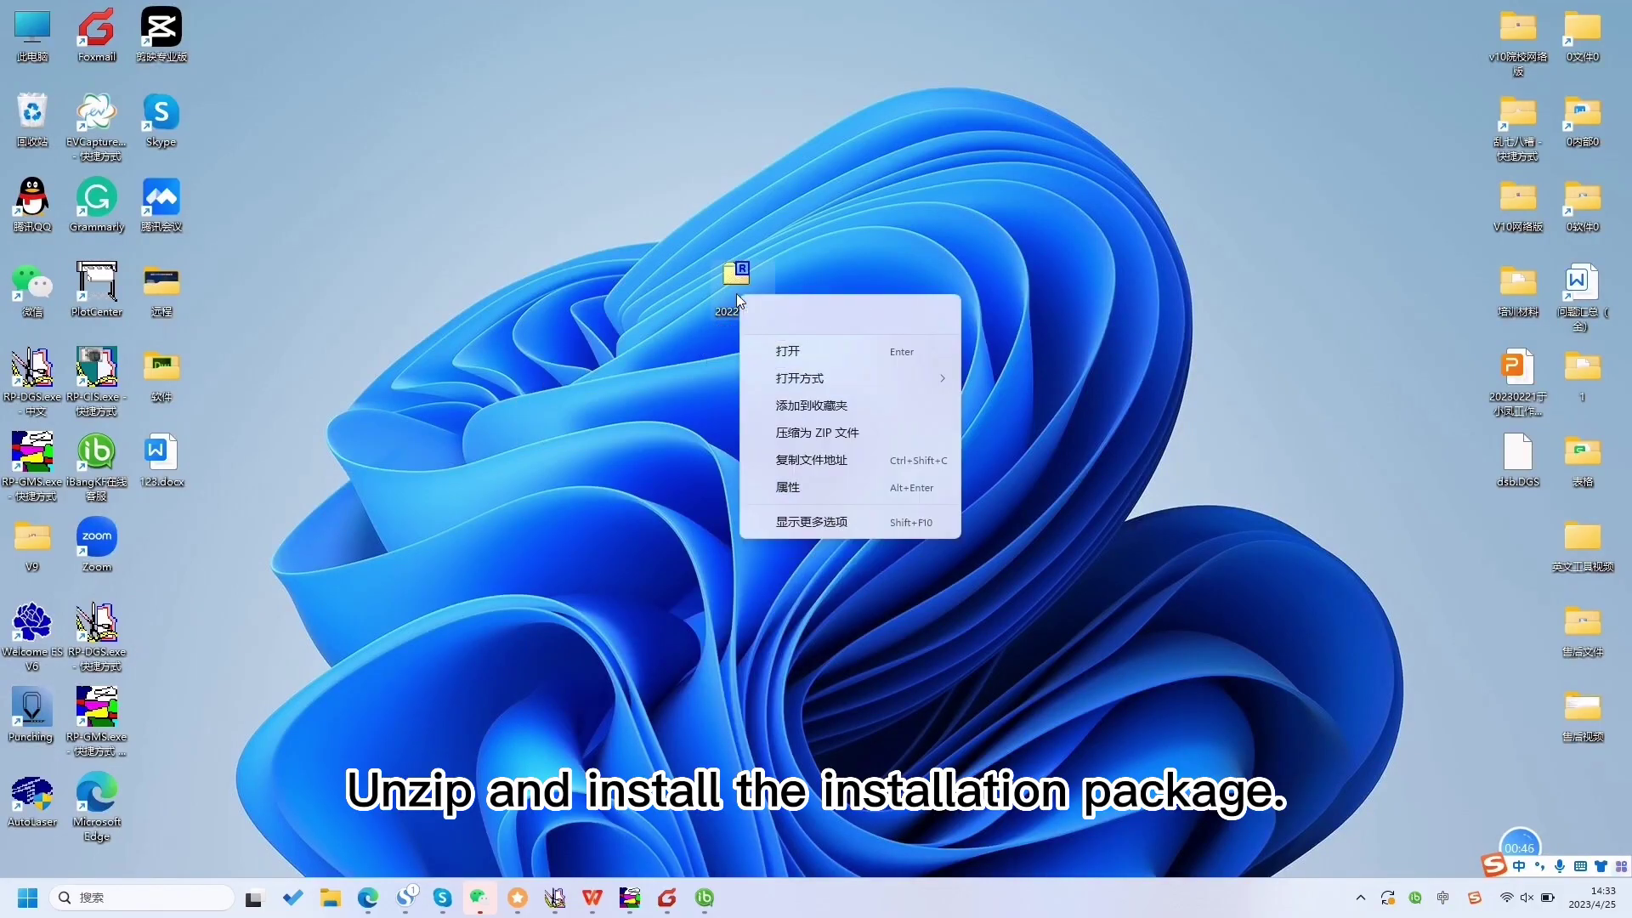
{"action": "left_click", "coordinate": [795, 523]}
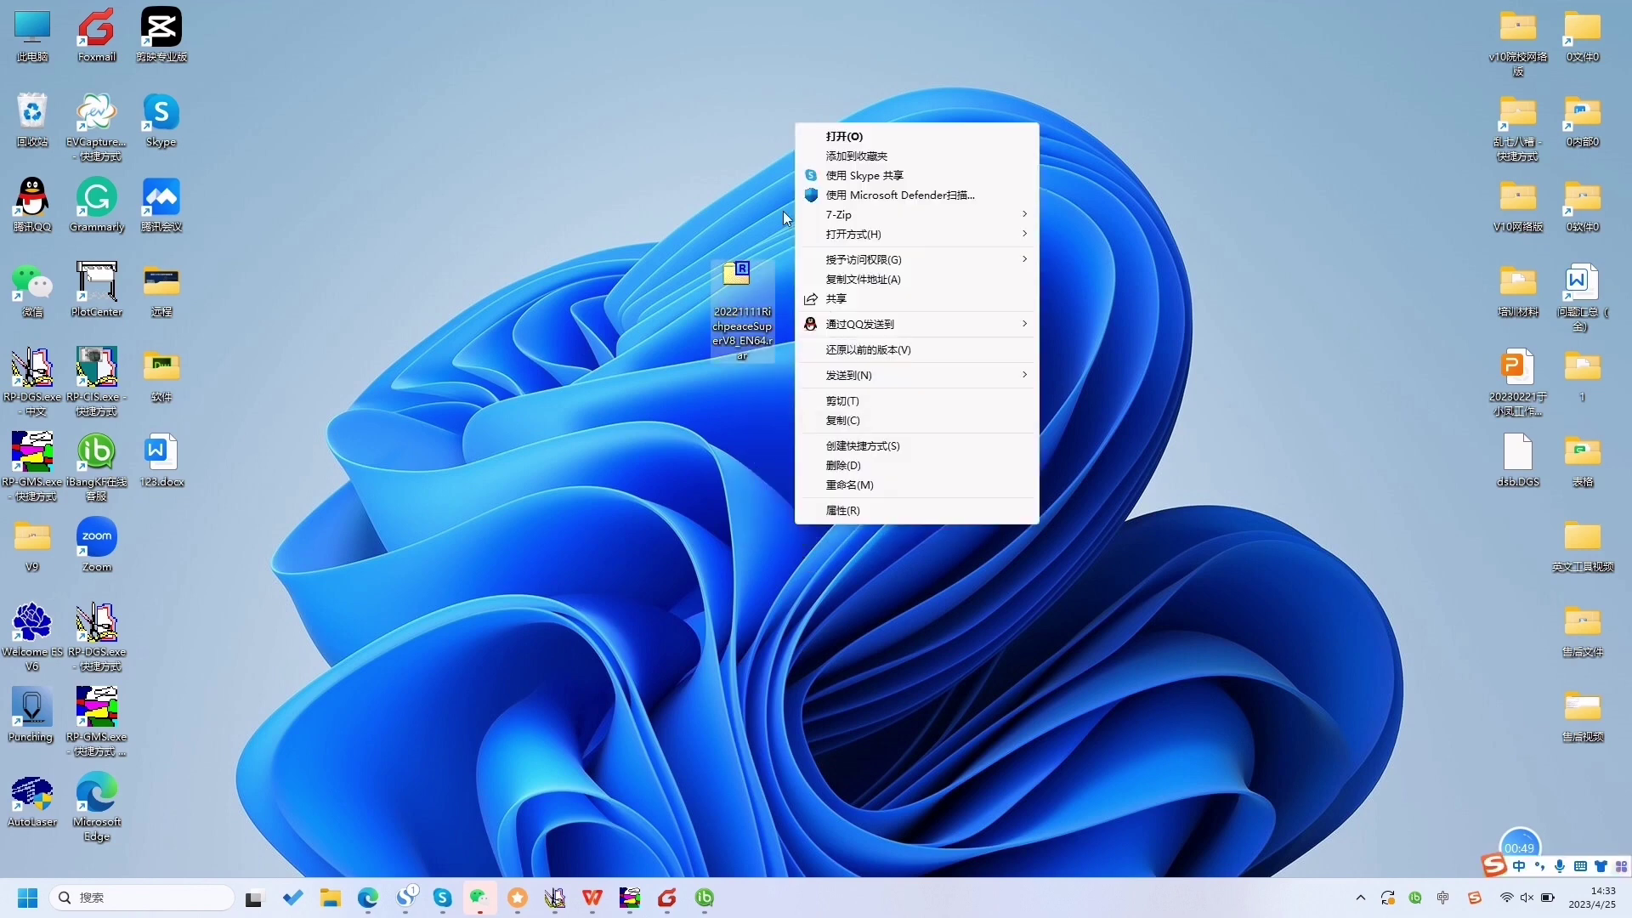
{"action": "mouse_move", "coordinate": [841, 214]}
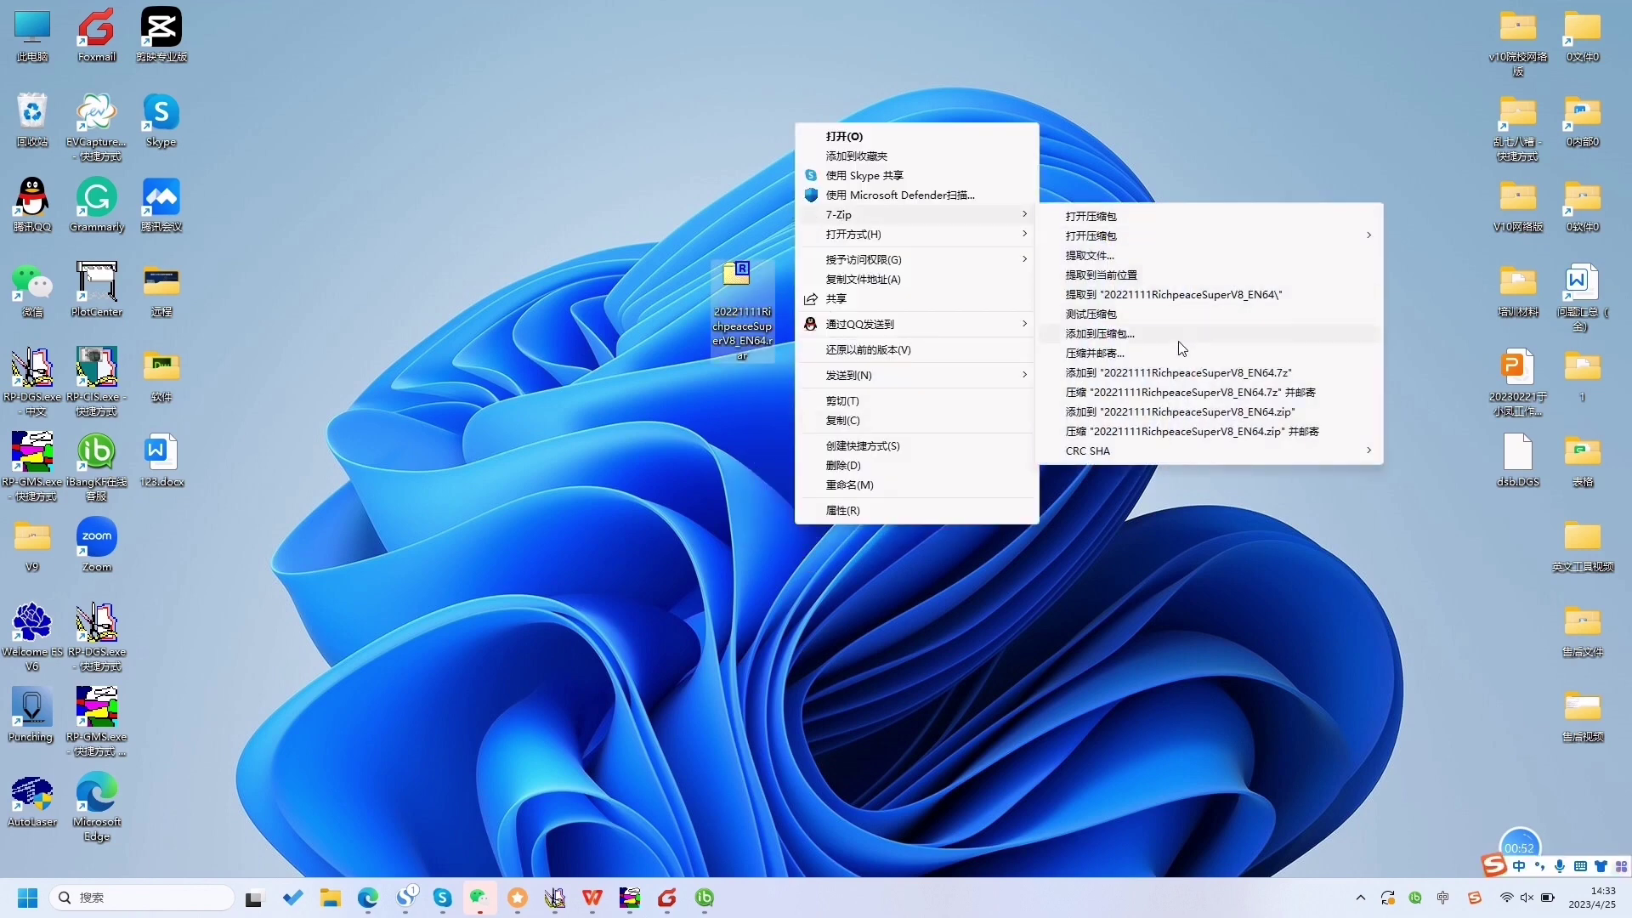
{"action": "left_click", "coordinate": [1173, 295]}
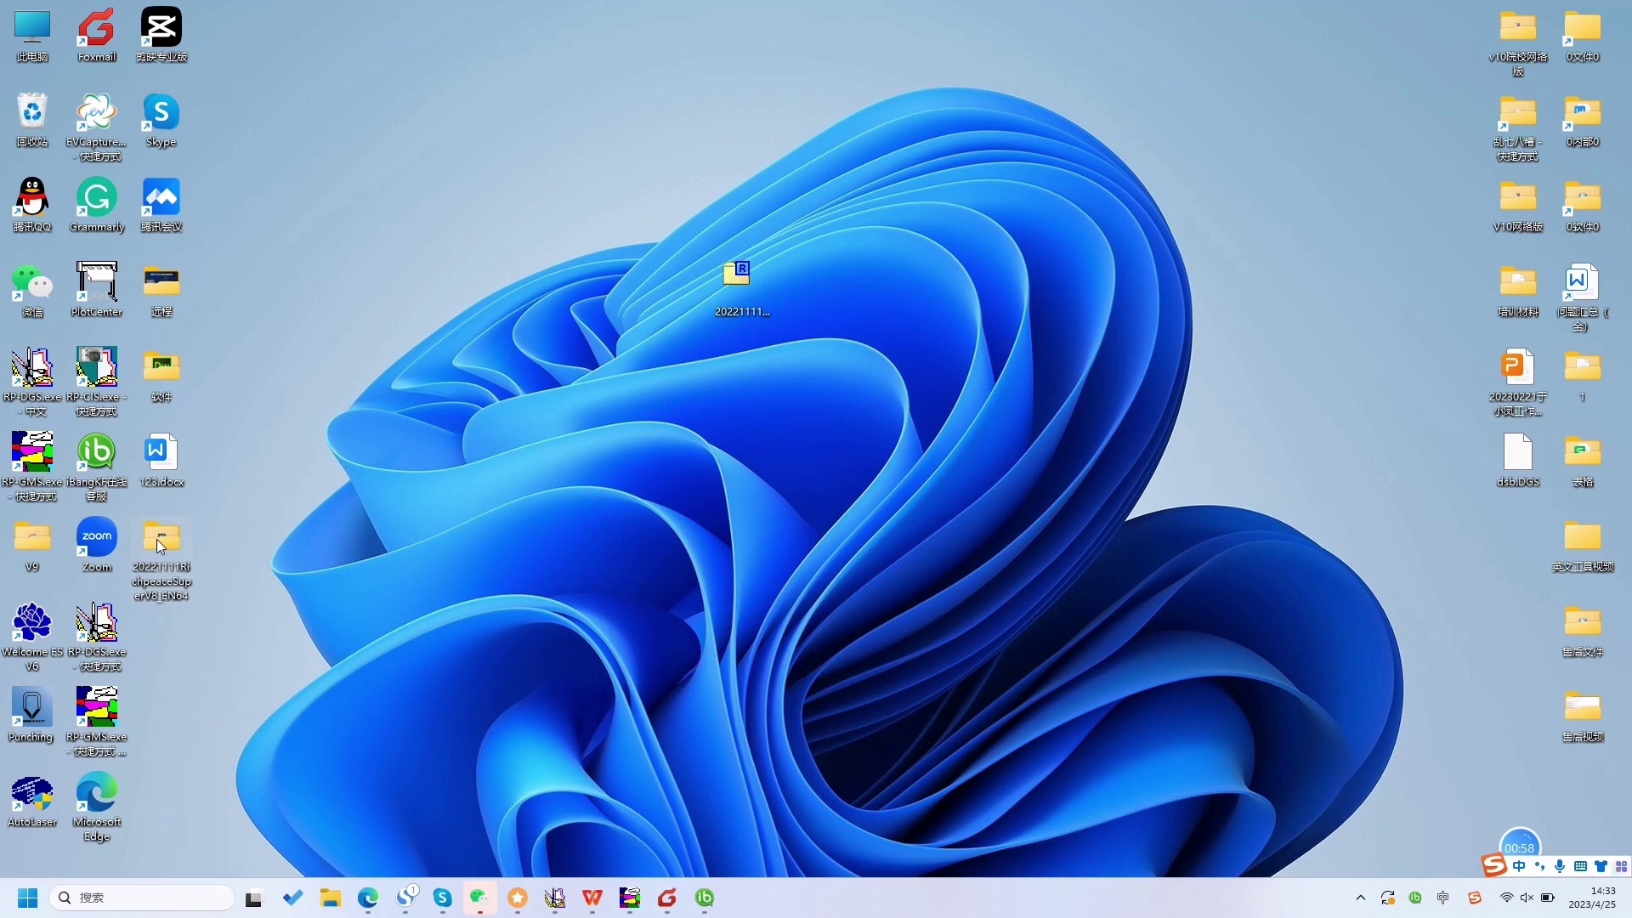
- Run Richpeace Super V8.exe from the extracted folder
{"action": "double_click", "coordinate": [156, 539]}
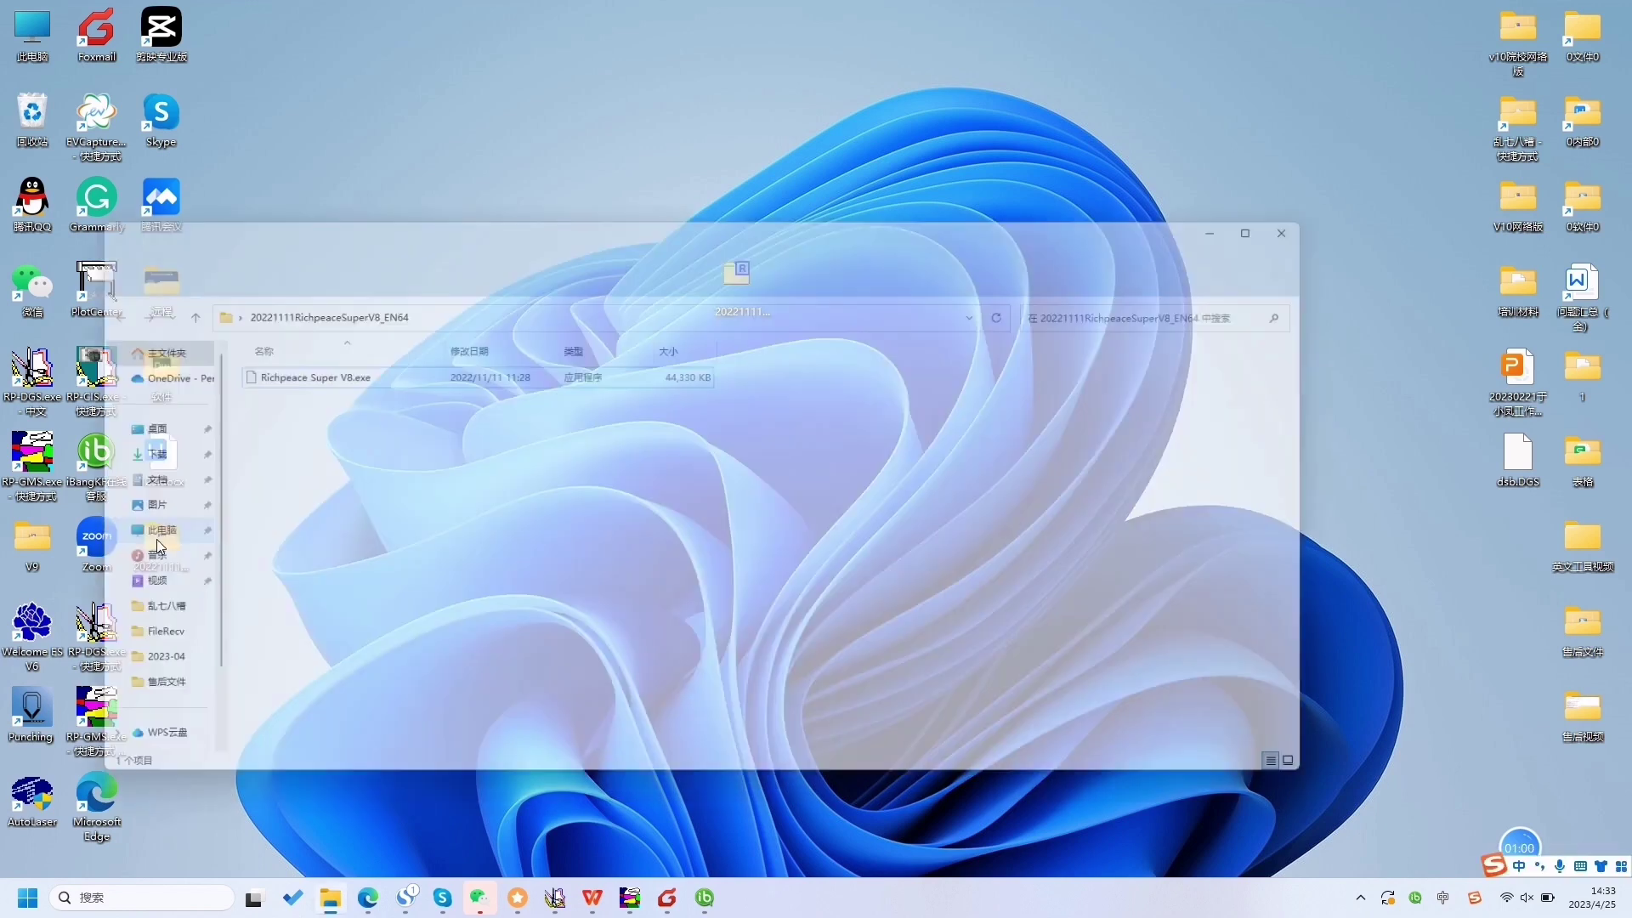
{"action": "left_click", "coordinate": [298, 374]}
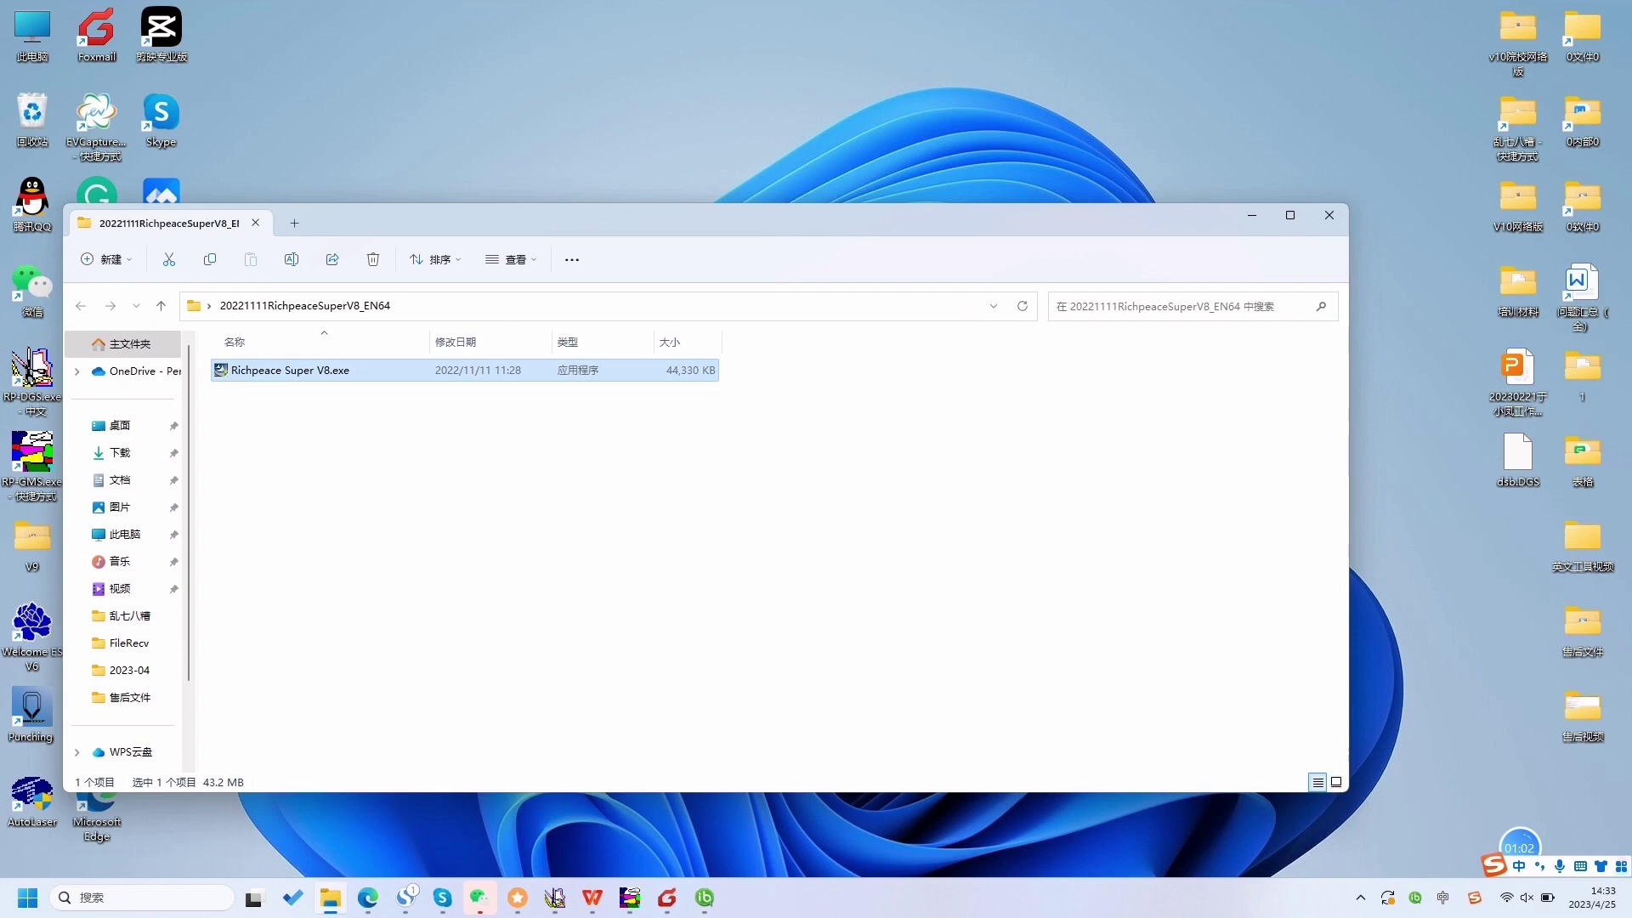
{"action": "key", "text": "Return"}
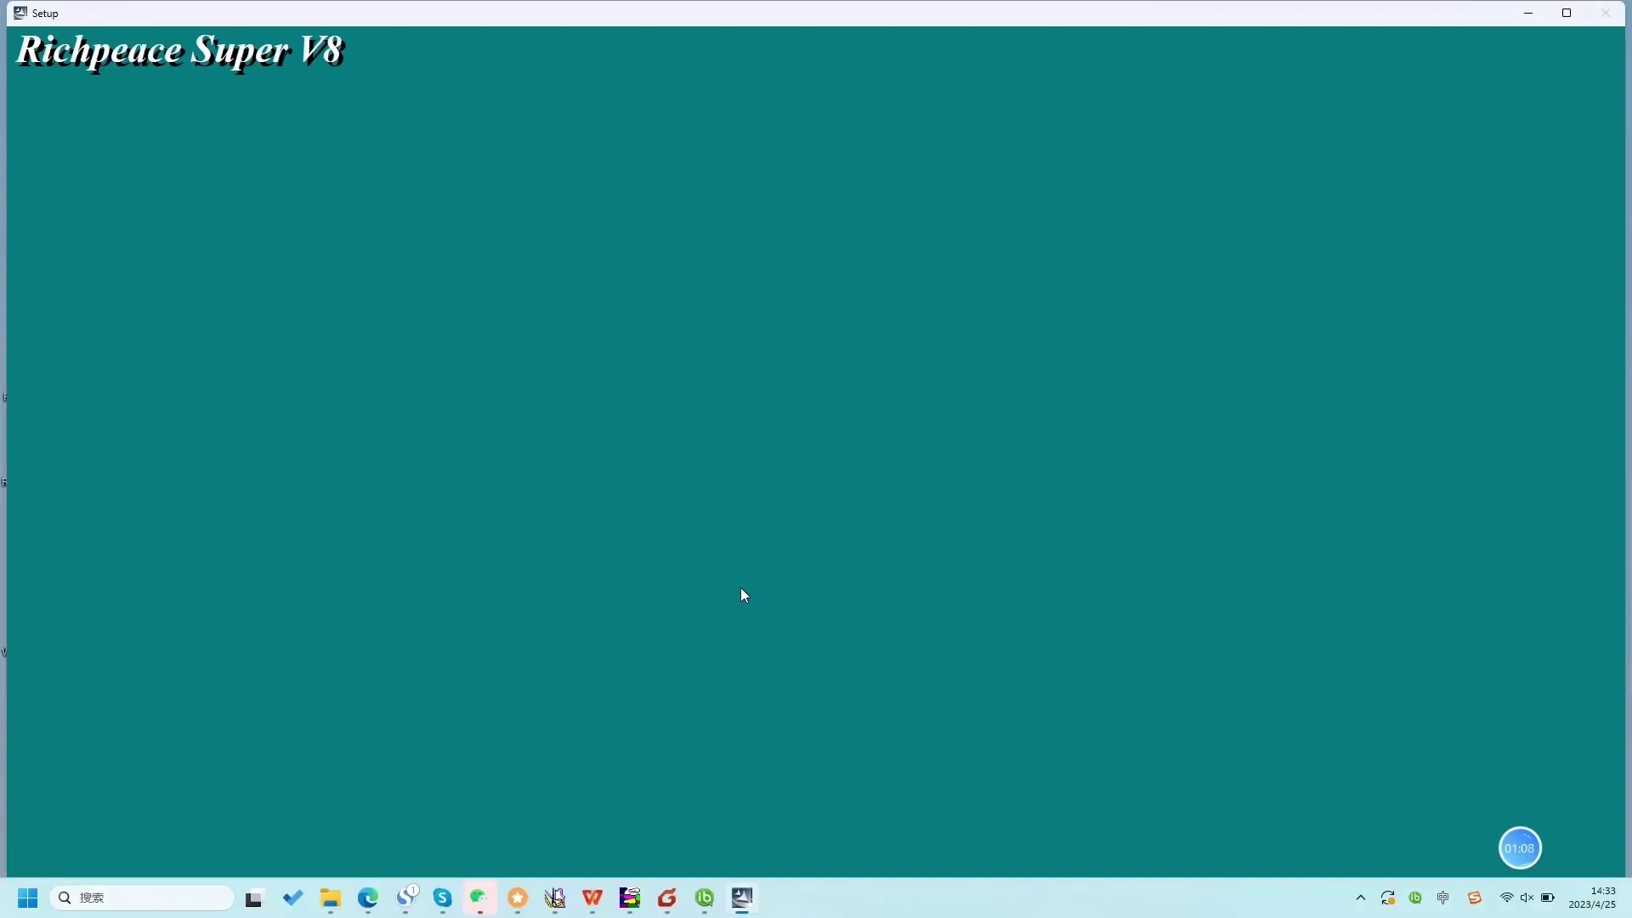
- Accept the licence, change the install path to D:\Richpeace Super V8, install, and finish
{"action": "left_click", "coordinate": [903, 591]}
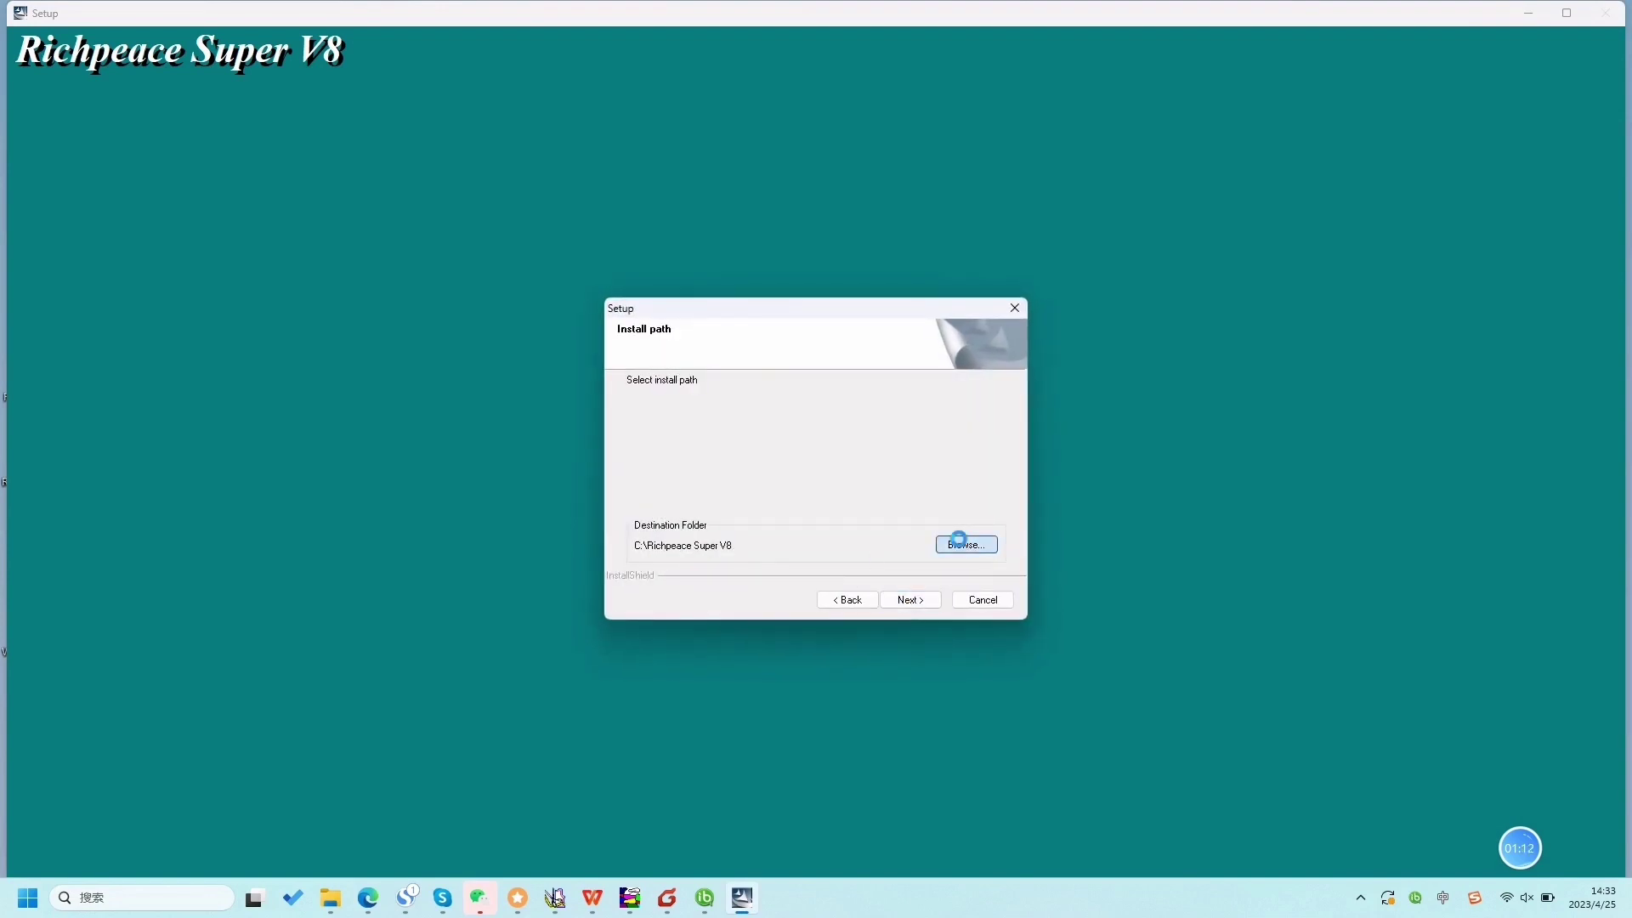
{"action": "left_click", "coordinate": [963, 545]}
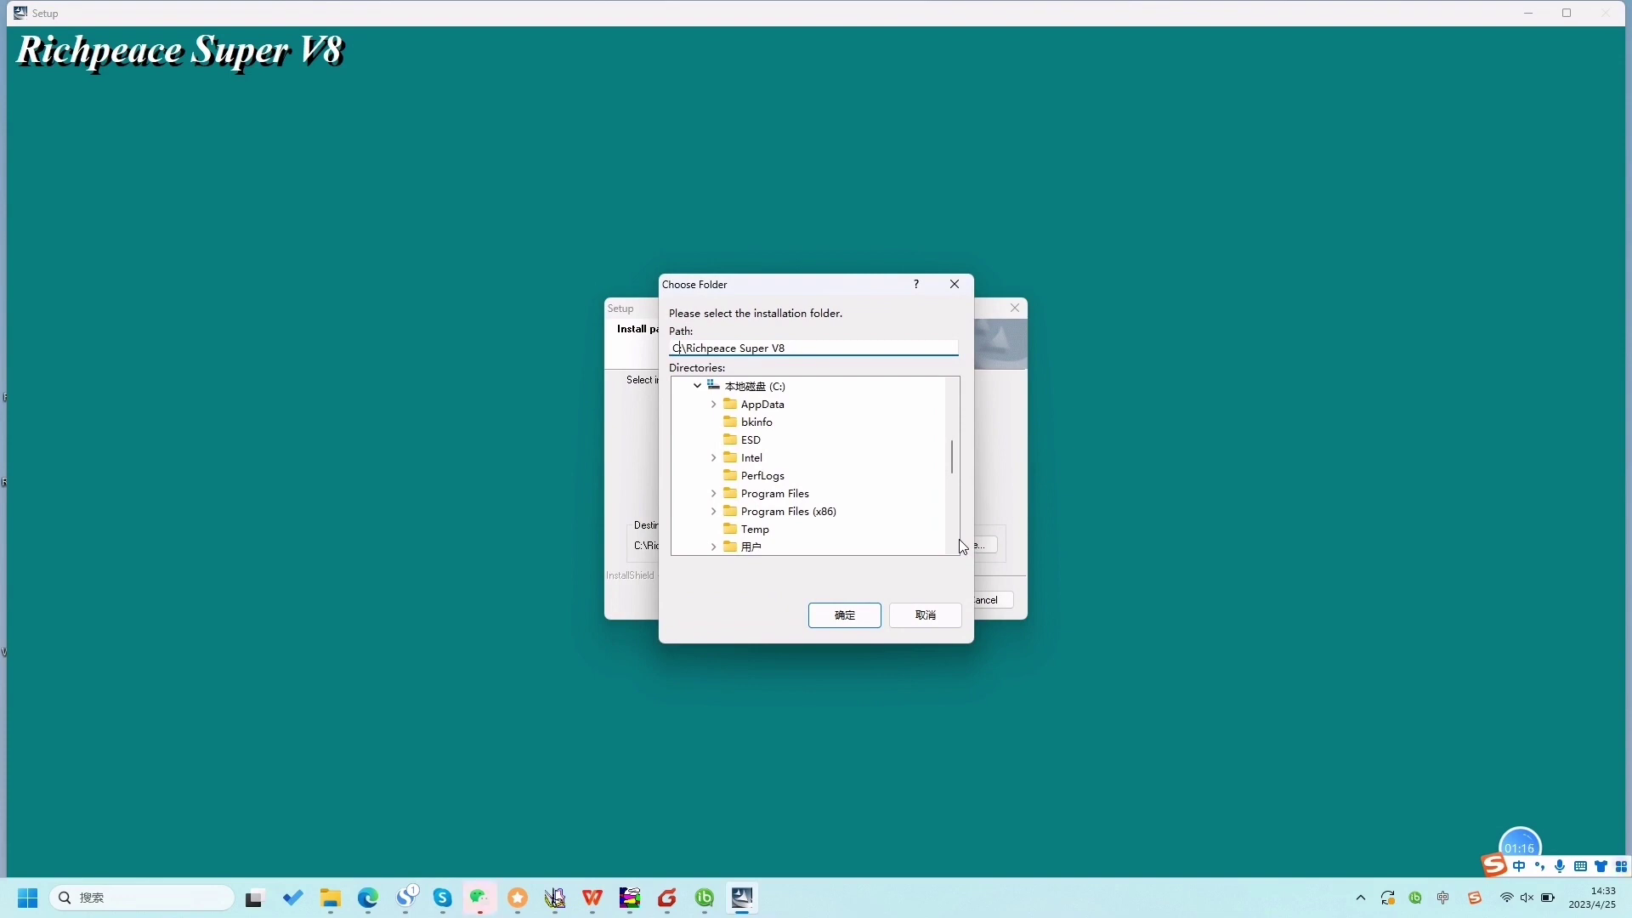
{"action": "key", "text": "shift"}
{"action": "key", "text": "Delete"}
{"action": "type", "text": "D"}
{"action": "left_click", "coordinate": [856, 614]}
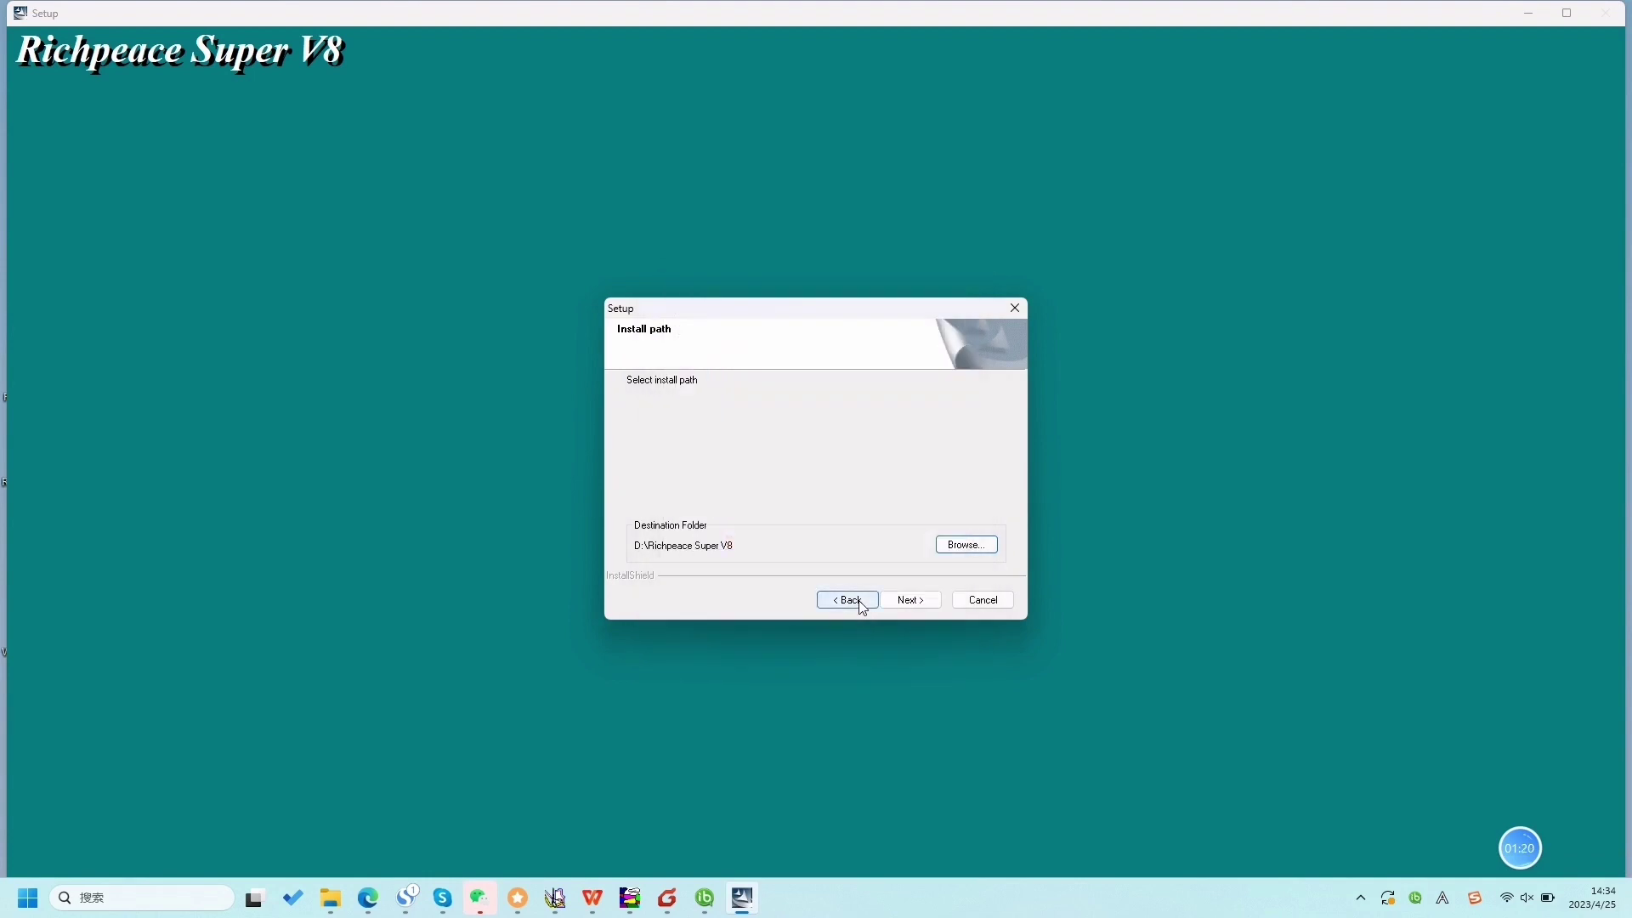
{"action": "left_click", "coordinate": [926, 601]}
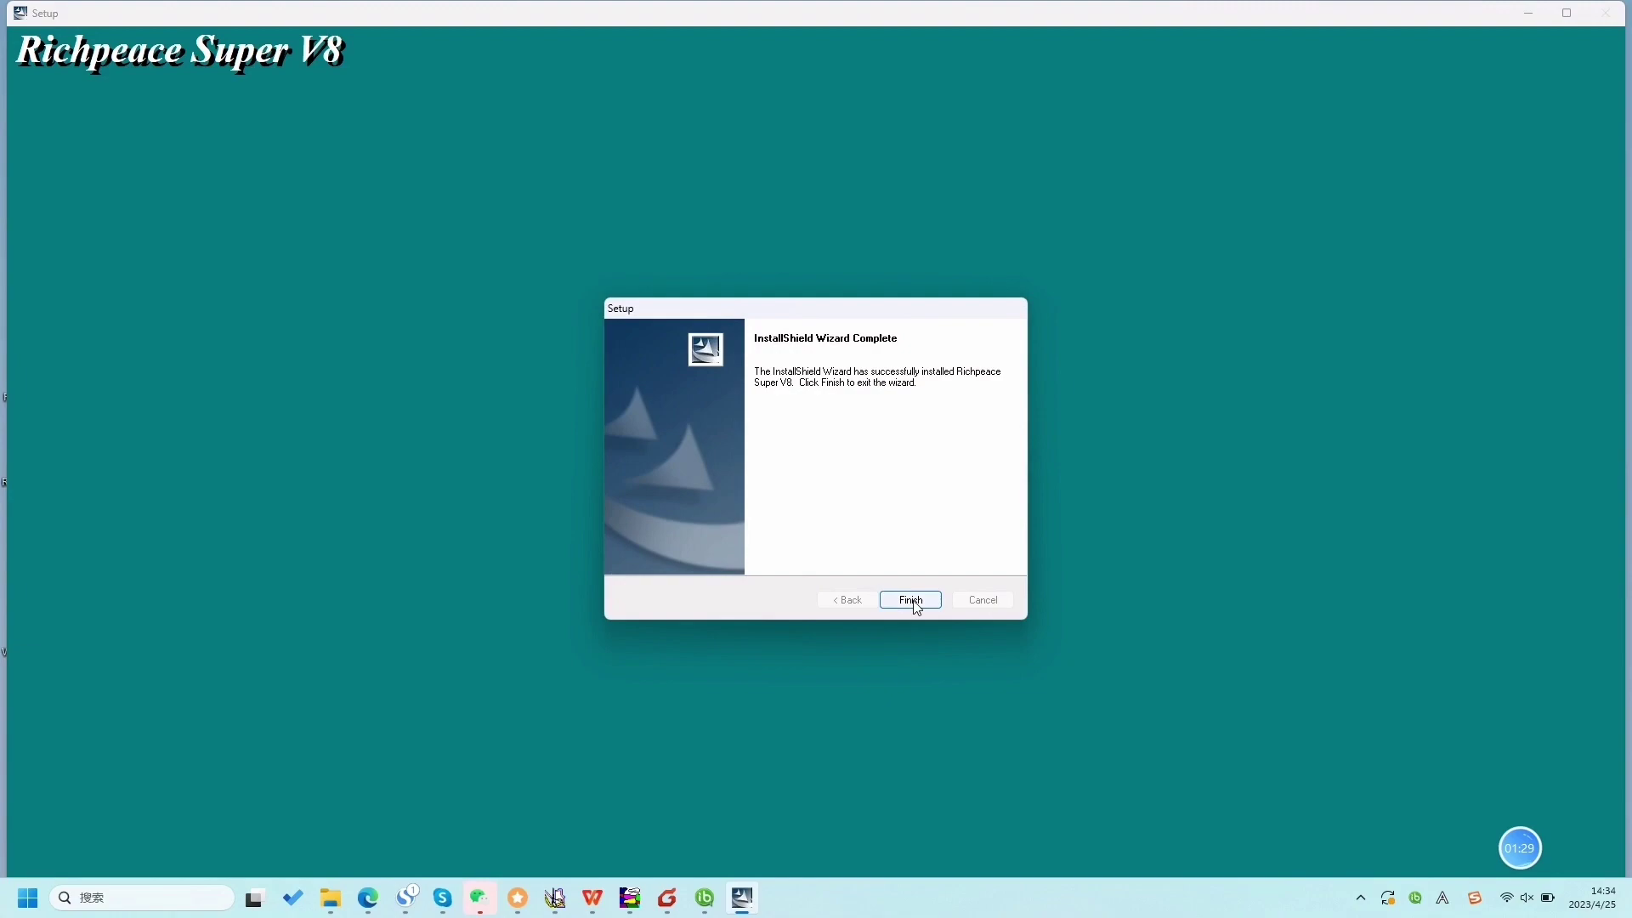
{"action": "left_click", "coordinate": [913, 600]}
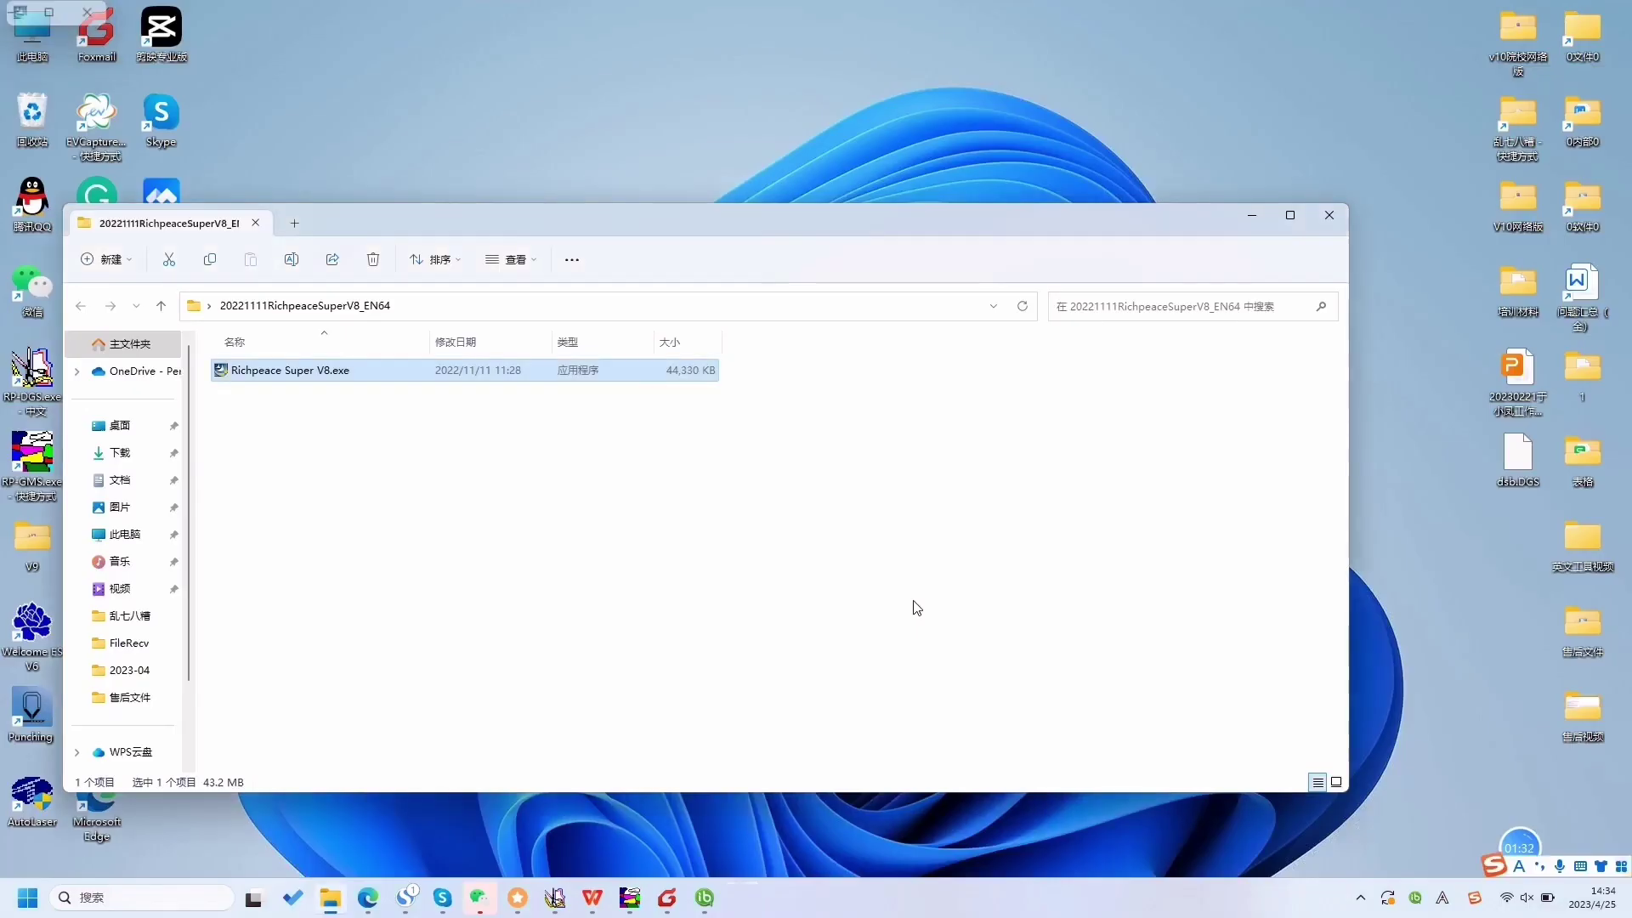
- Close the extracted folder, open the Register form, and enter the phone number and password
{"action": "left_click", "coordinate": [1327, 216]}
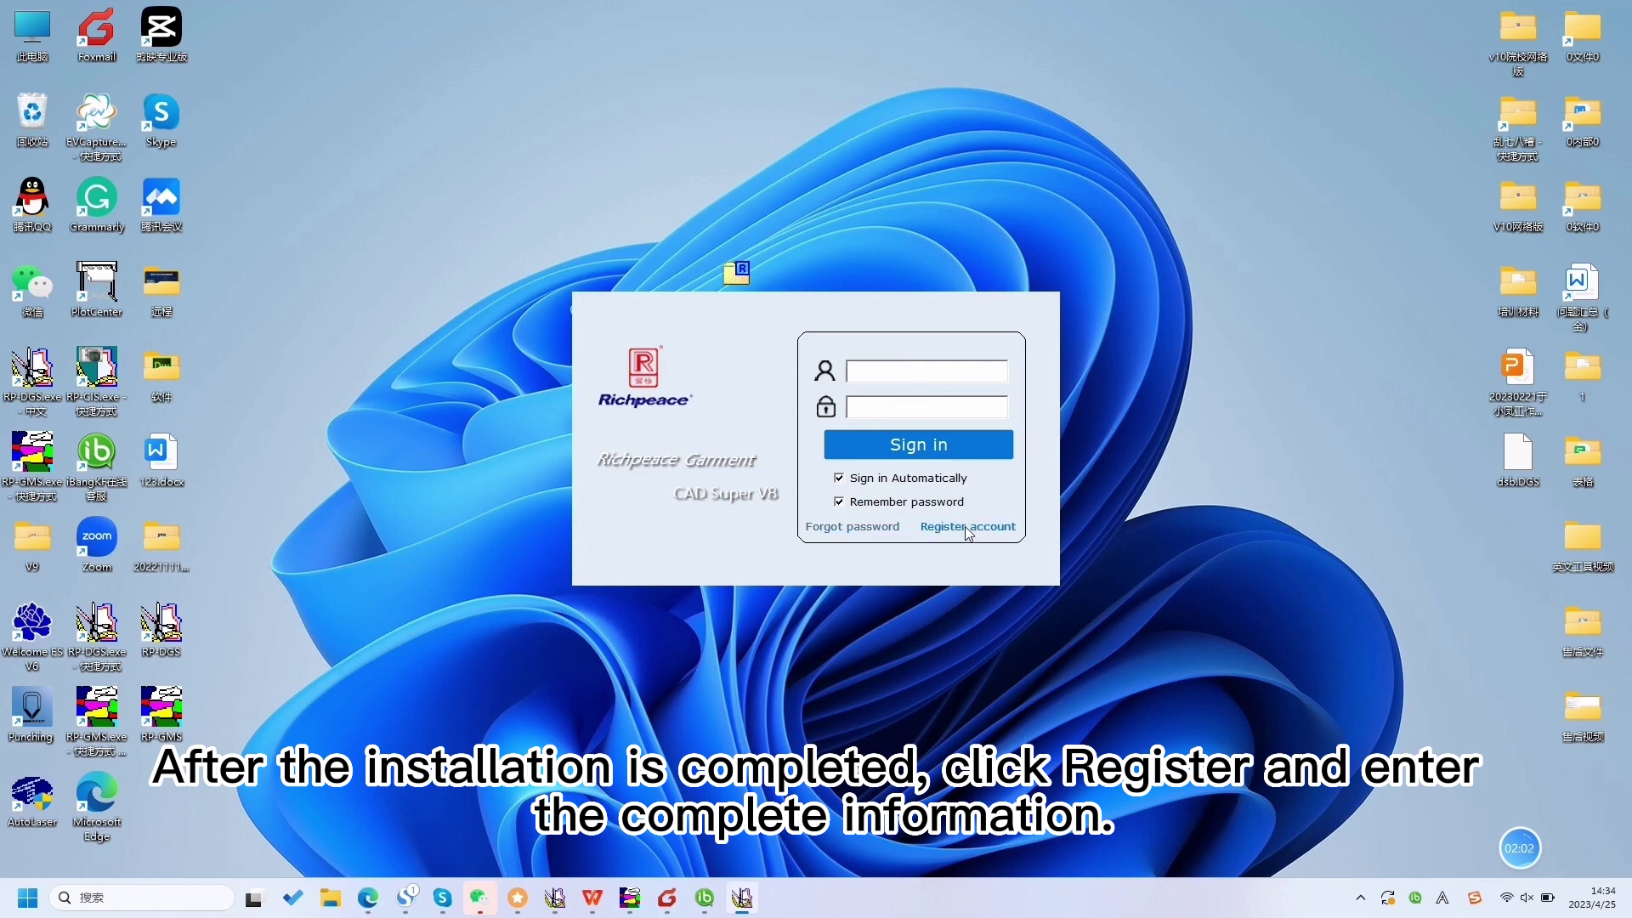
{"action": "left_click", "coordinate": [965, 527]}
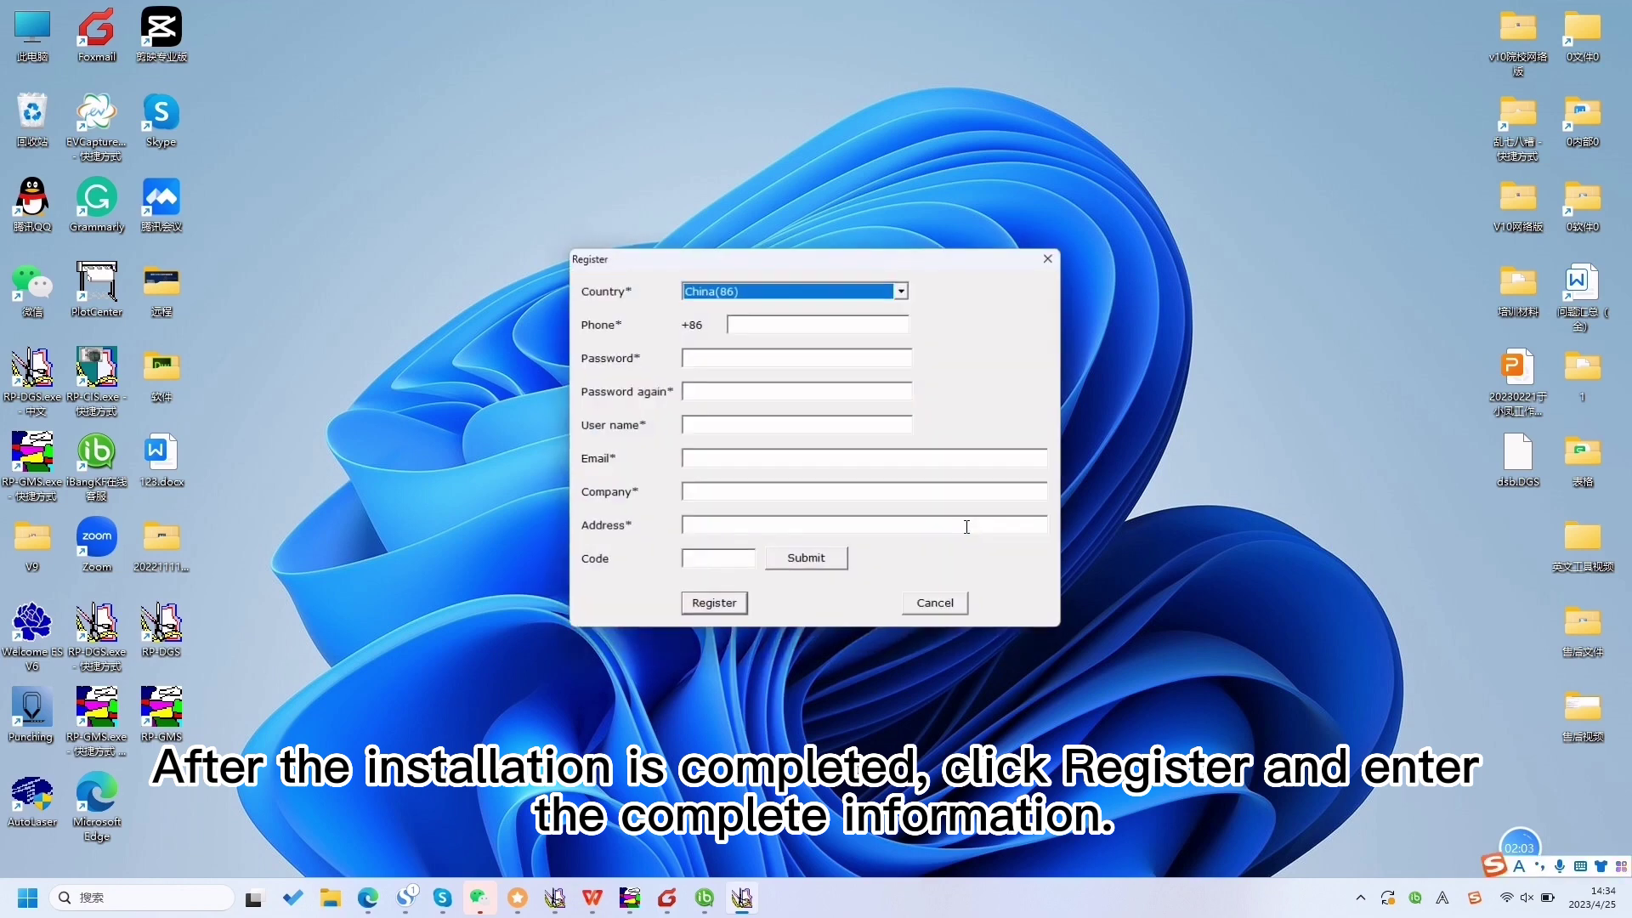
{"action": "left_click", "coordinate": [749, 322]}
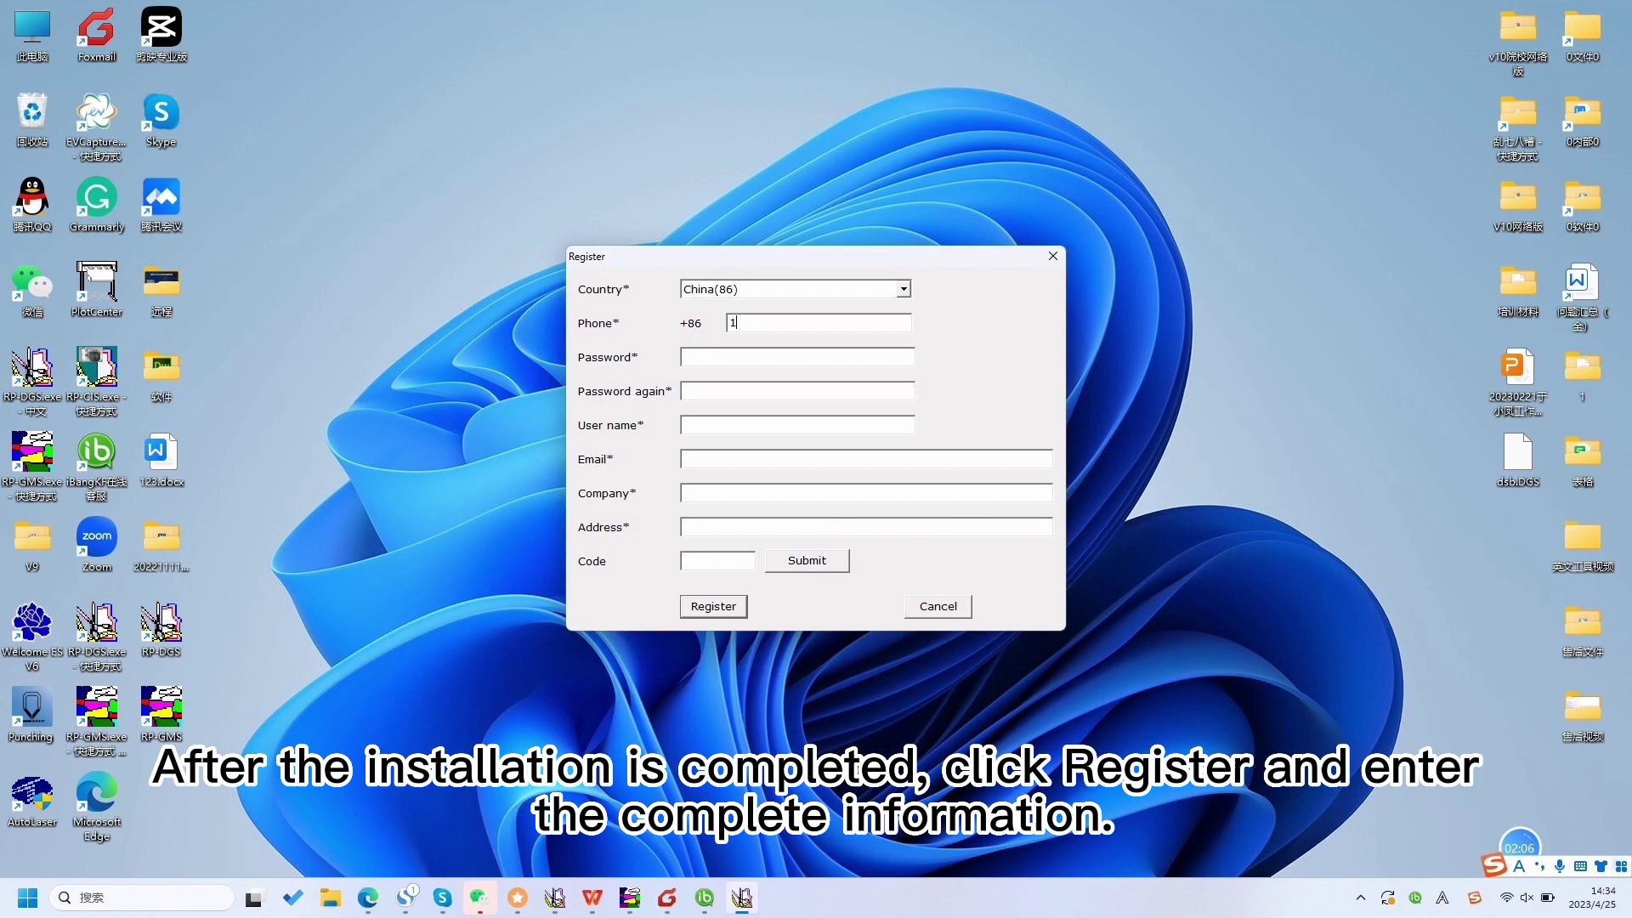
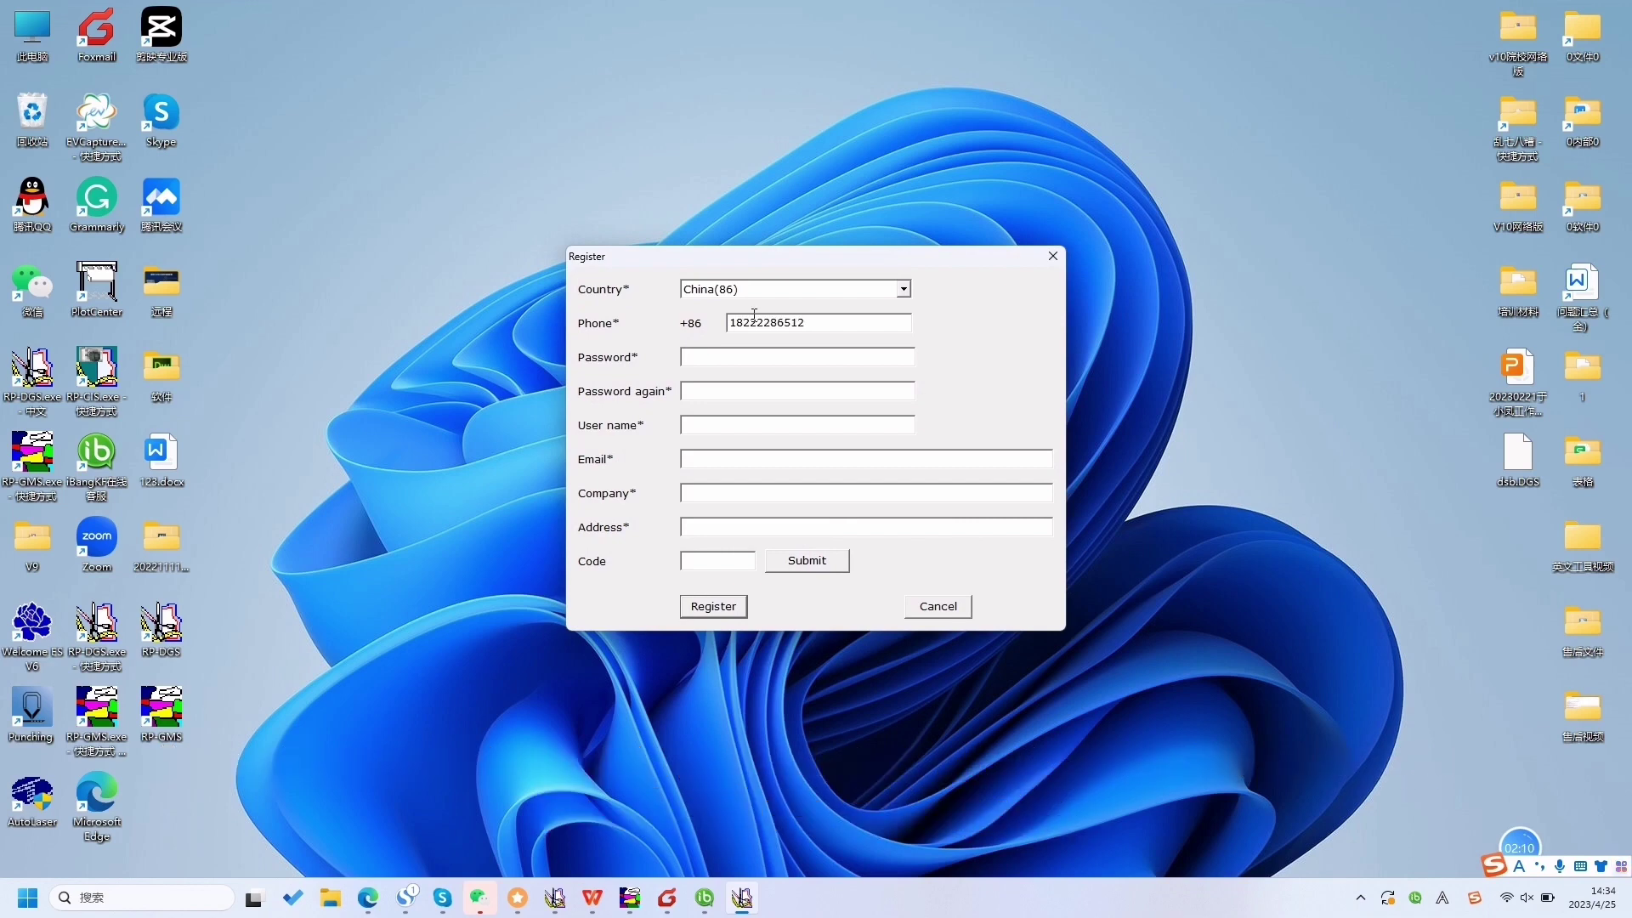
{"action": "left_click", "coordinate": [738, 355]}
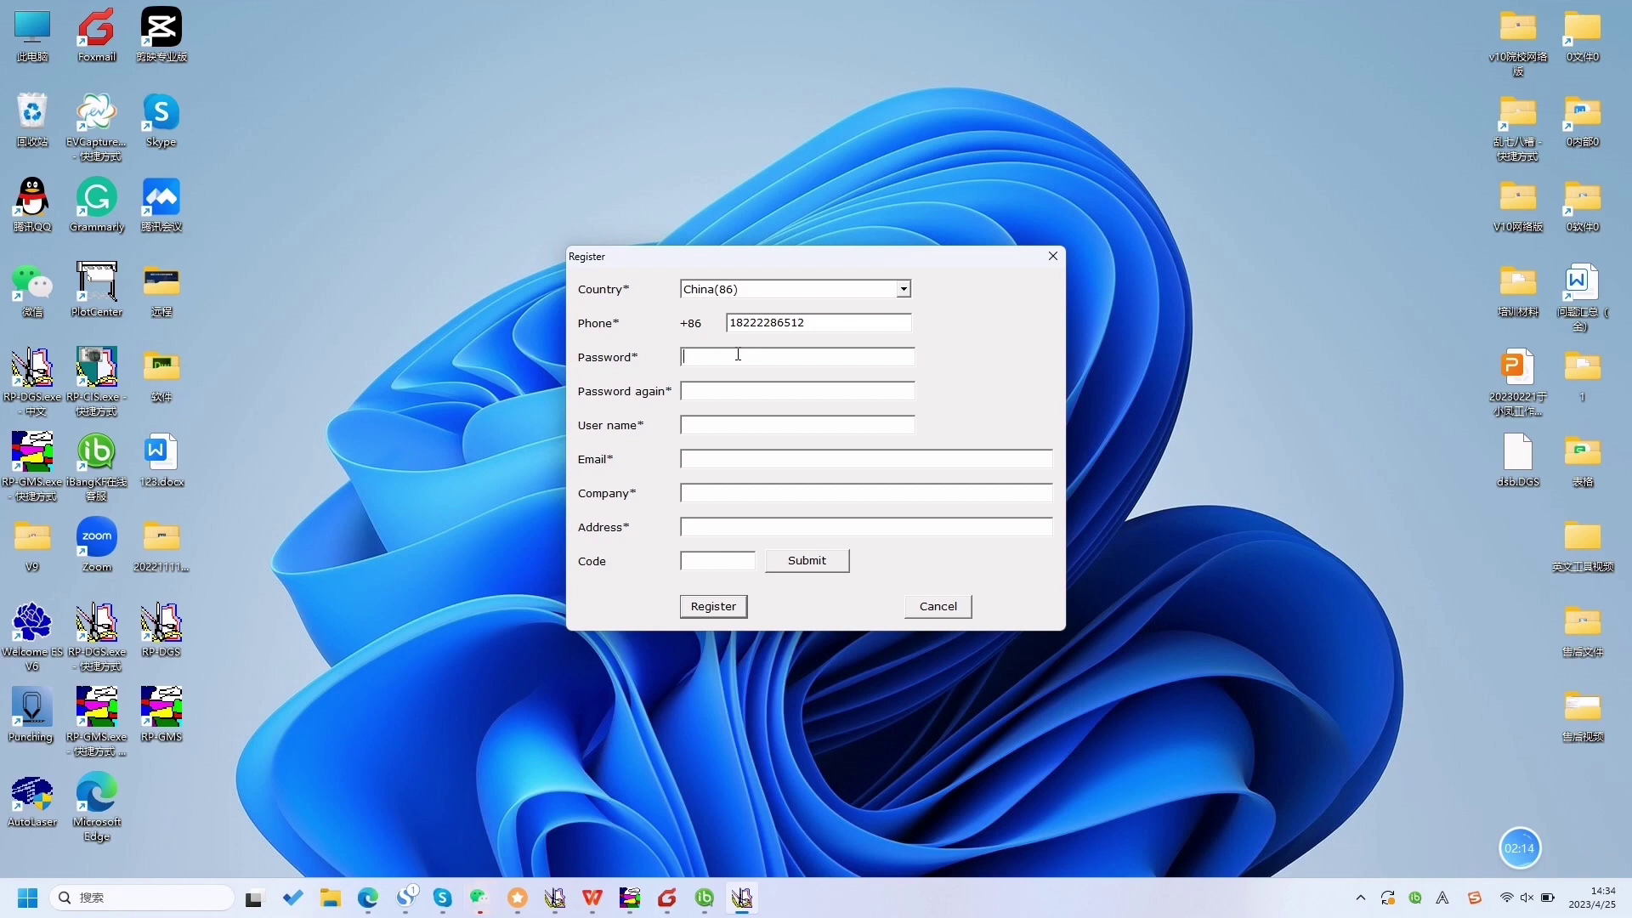
{"action": "type", "text": "1"}
- Type the user's name into the User name field in English
{"action": "left_click", "coordinate": [701, 423]}
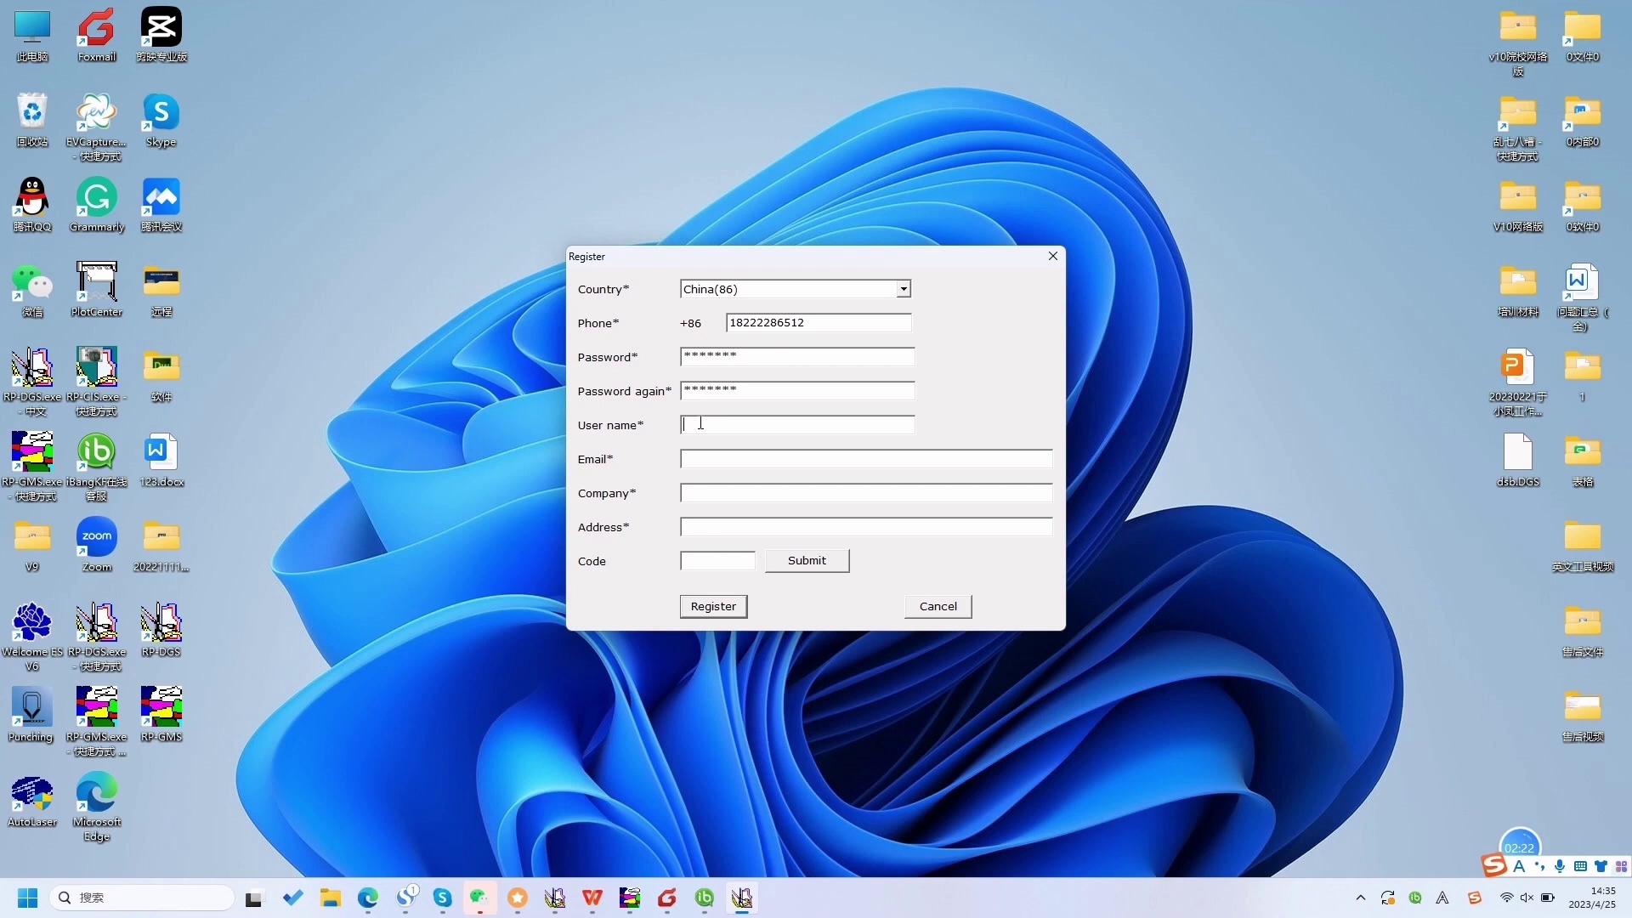
{"action": "key", "text": "shift"}
{"action": "type", "text": "z"}
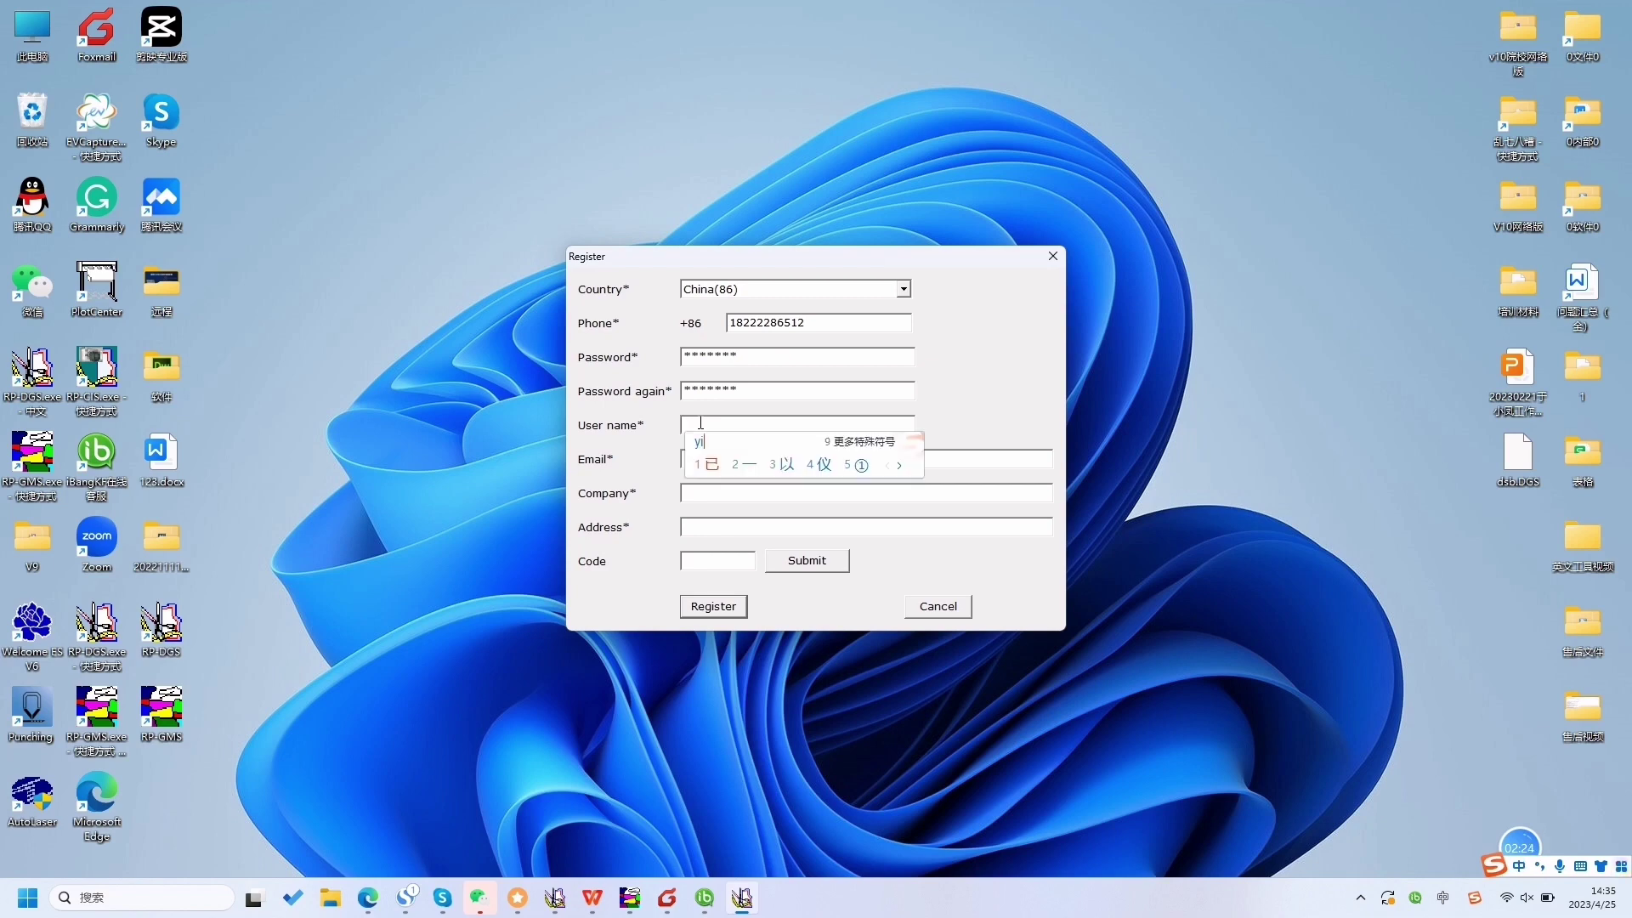
{"action": "key", "text": "BackSpace"}
{"action": "key", "text": "shift"}
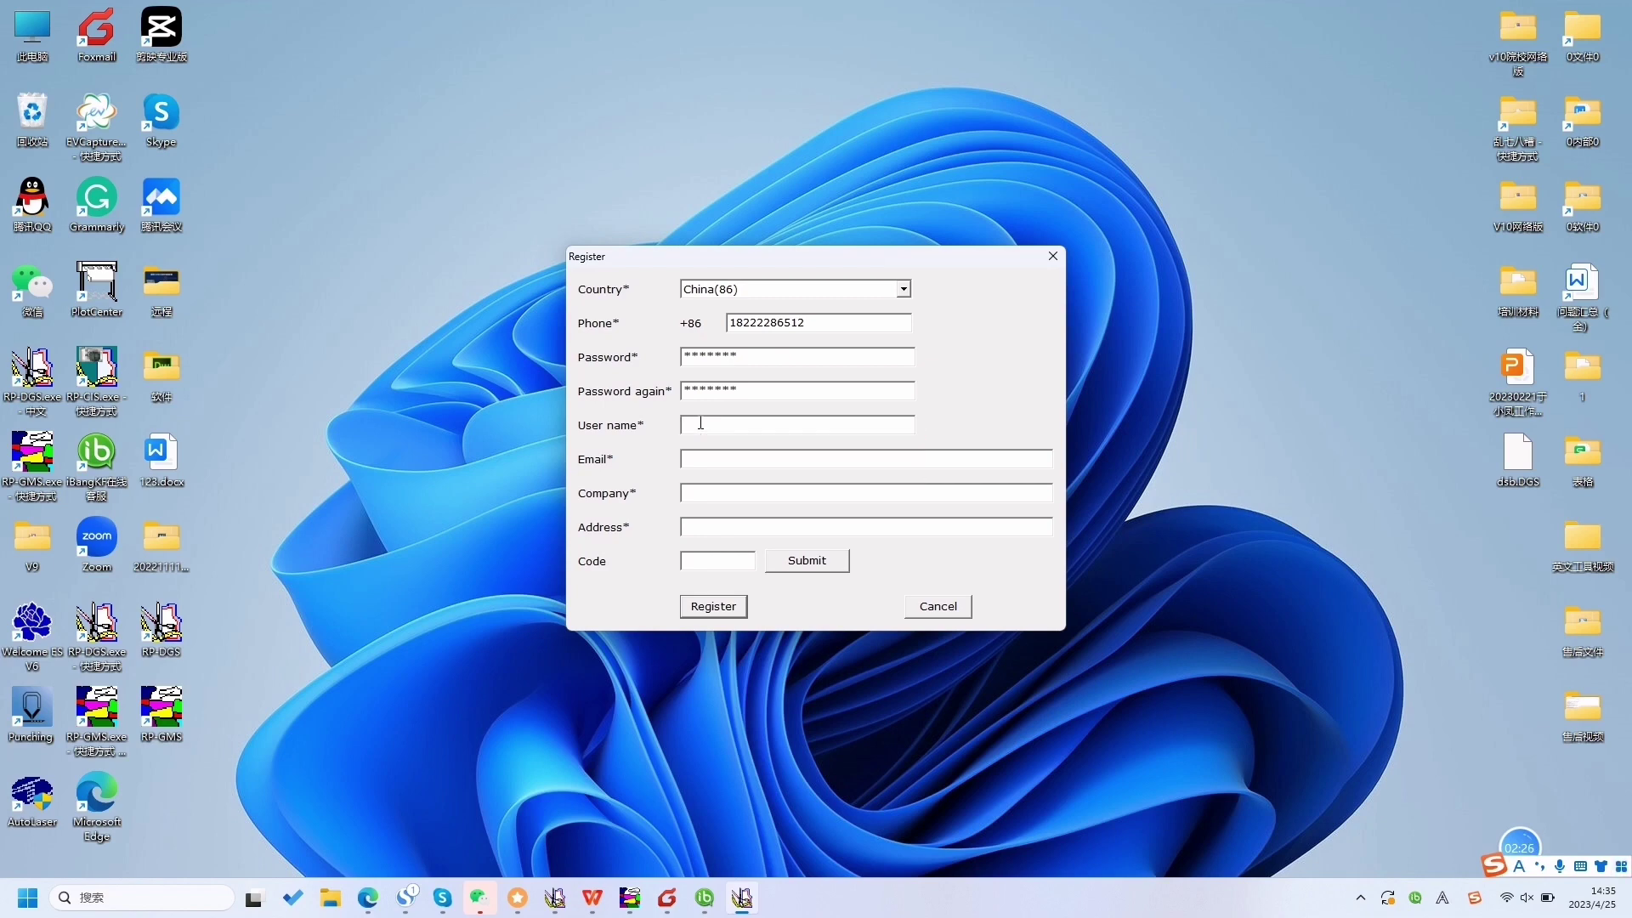
{"action": "type", "text": "S"}
{"action": "key", "text": "shift"}
{"action": "type", "text": "ar"}
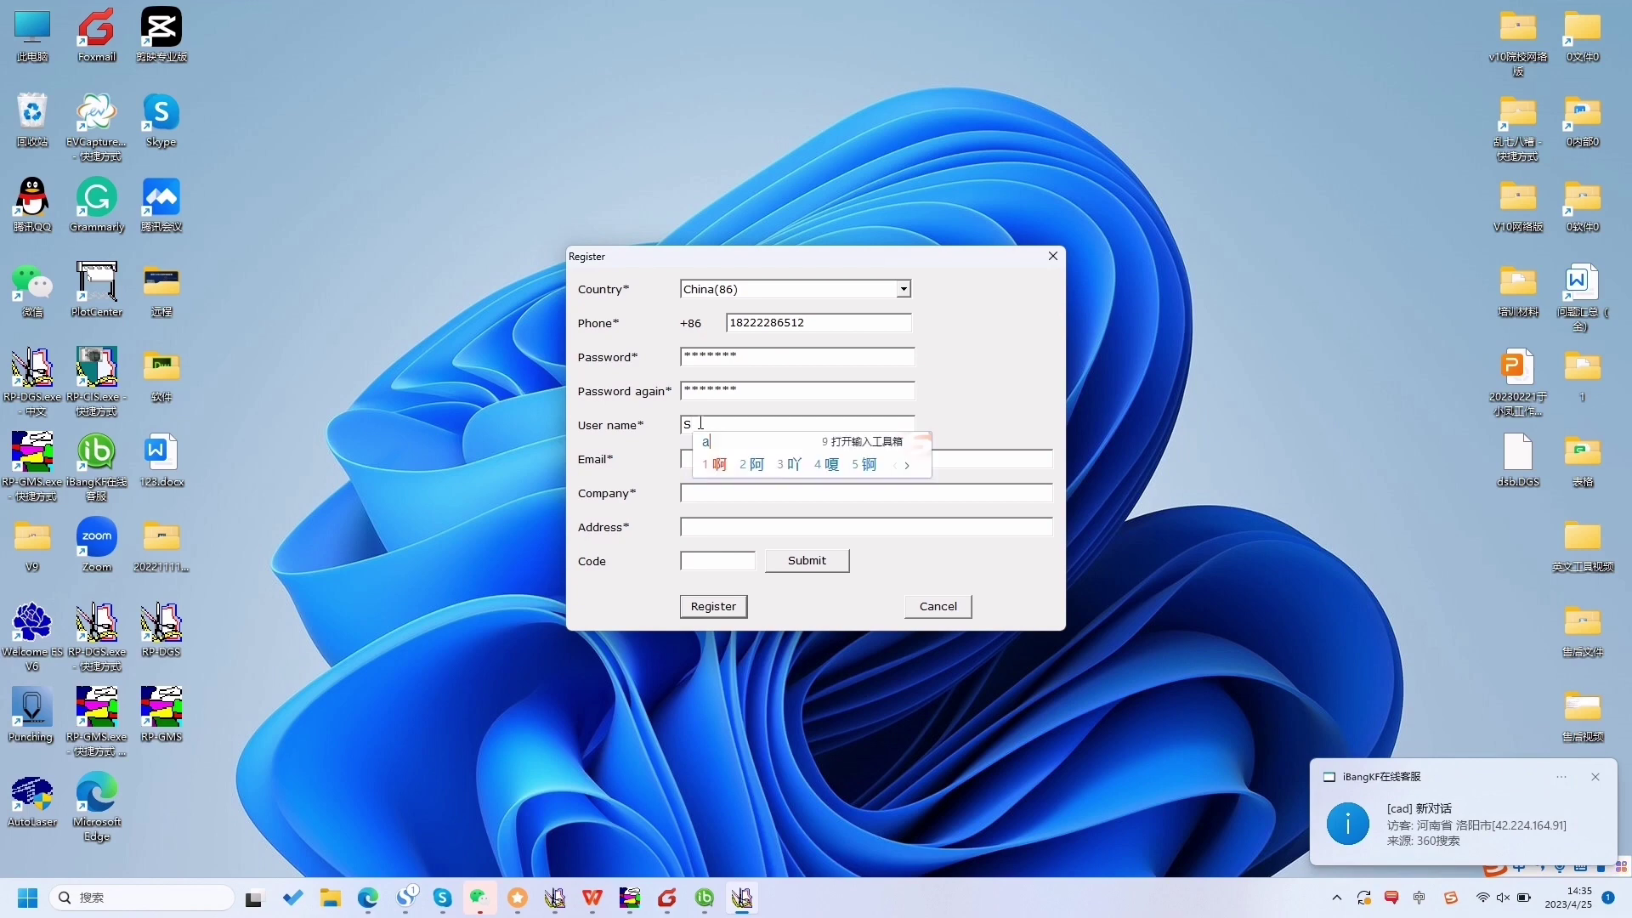
{"action": "type", "text": "a"}
{"action": "key", "text": "shift"}
- Fill in the user's e-mail address in the Email field
{"action": "left_click", "coordinate": [716, 460]}
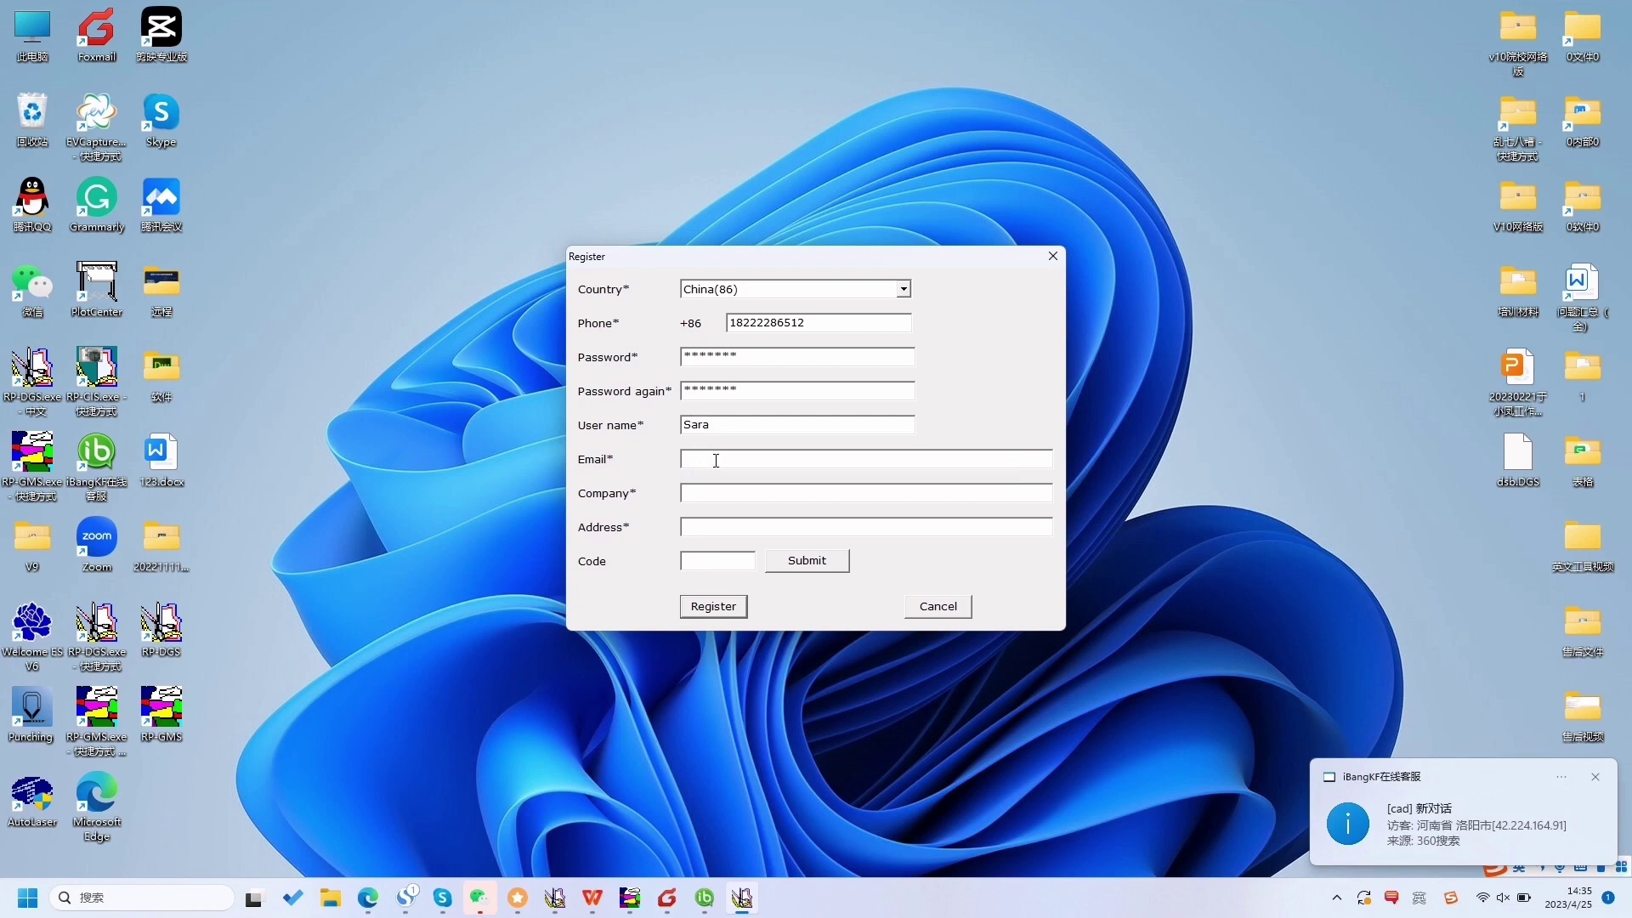
{"action": "type", "text": "82"}
{"action": "key", "text": "BackSpace"}
{"action": "key", "text": "BackSpace"}
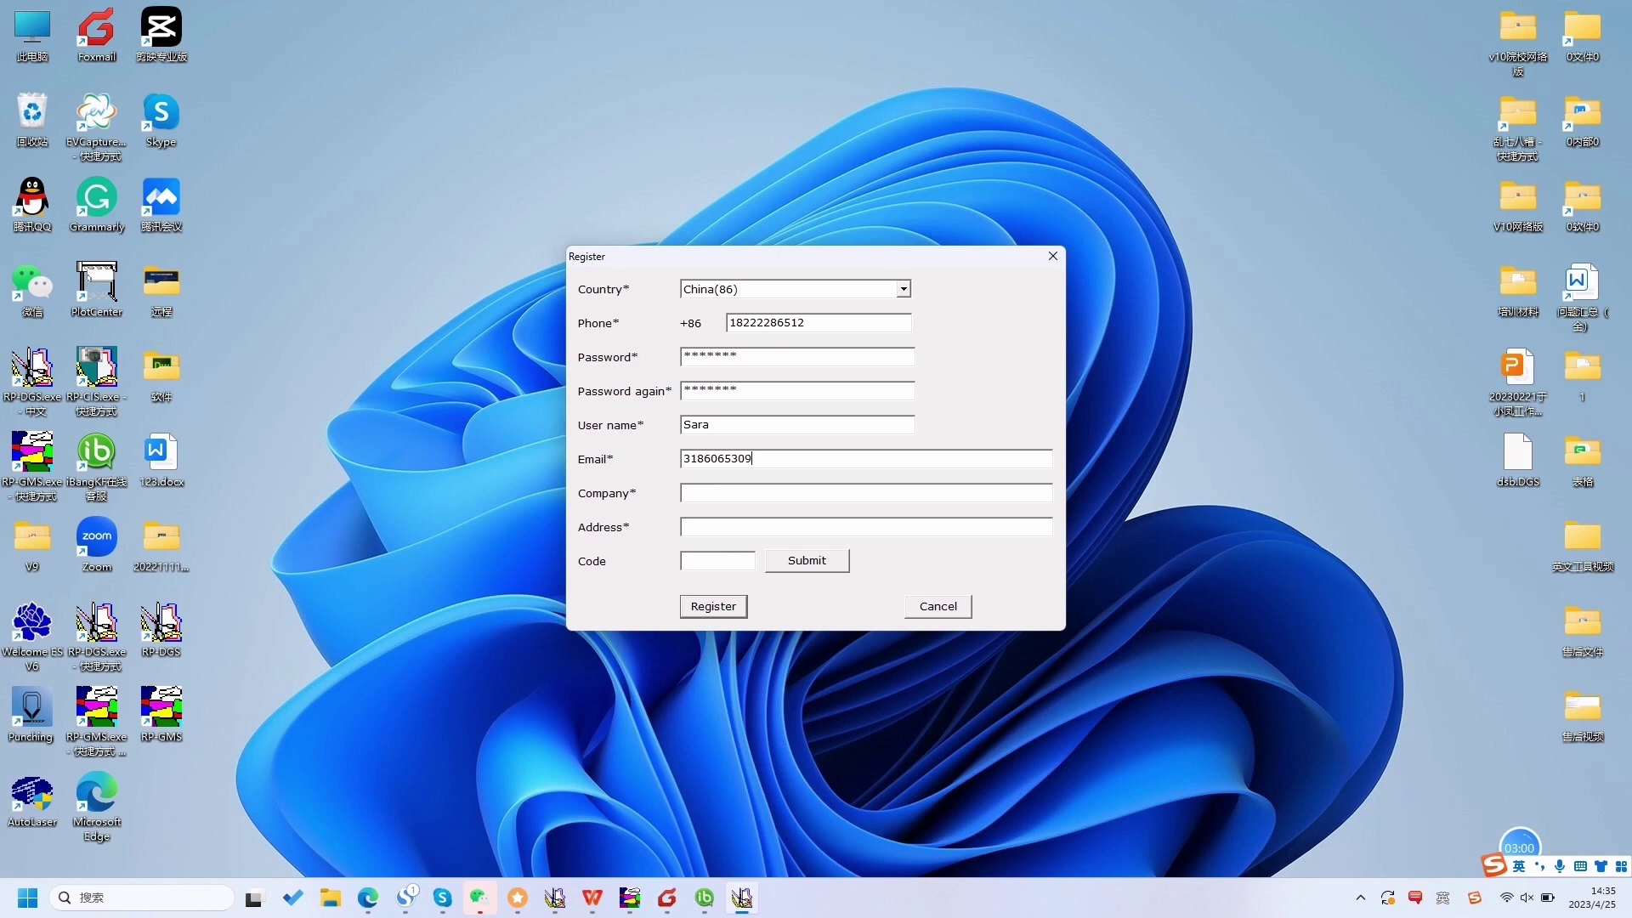
- Enter the company name in Chinese characters using pinyin input
{"action": "left_click", "coordinate": [697, 492]}
{"action": "key", "text": "shift"}
{"action": "type", "text": "tianjin"}
{"action": "key", "text": "space"}
{"action": "type", "text": "b"}
{"action": "key", "text": "BackSpace"}
{"action": "type", "text": "baodi"}
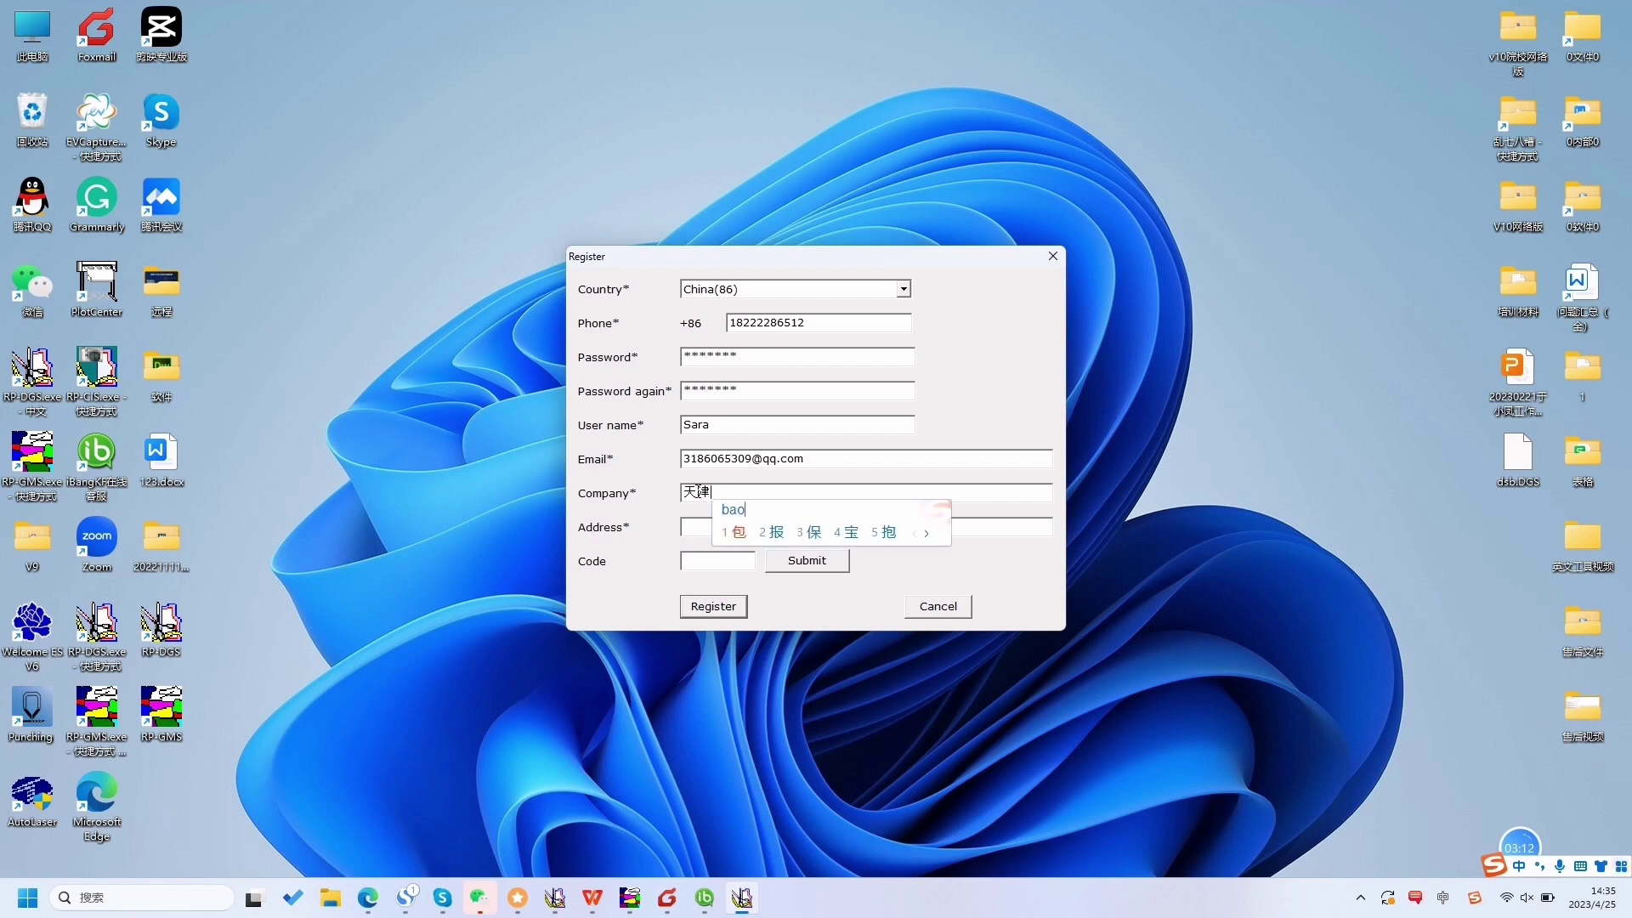
{"action": "key", "text": "space"}
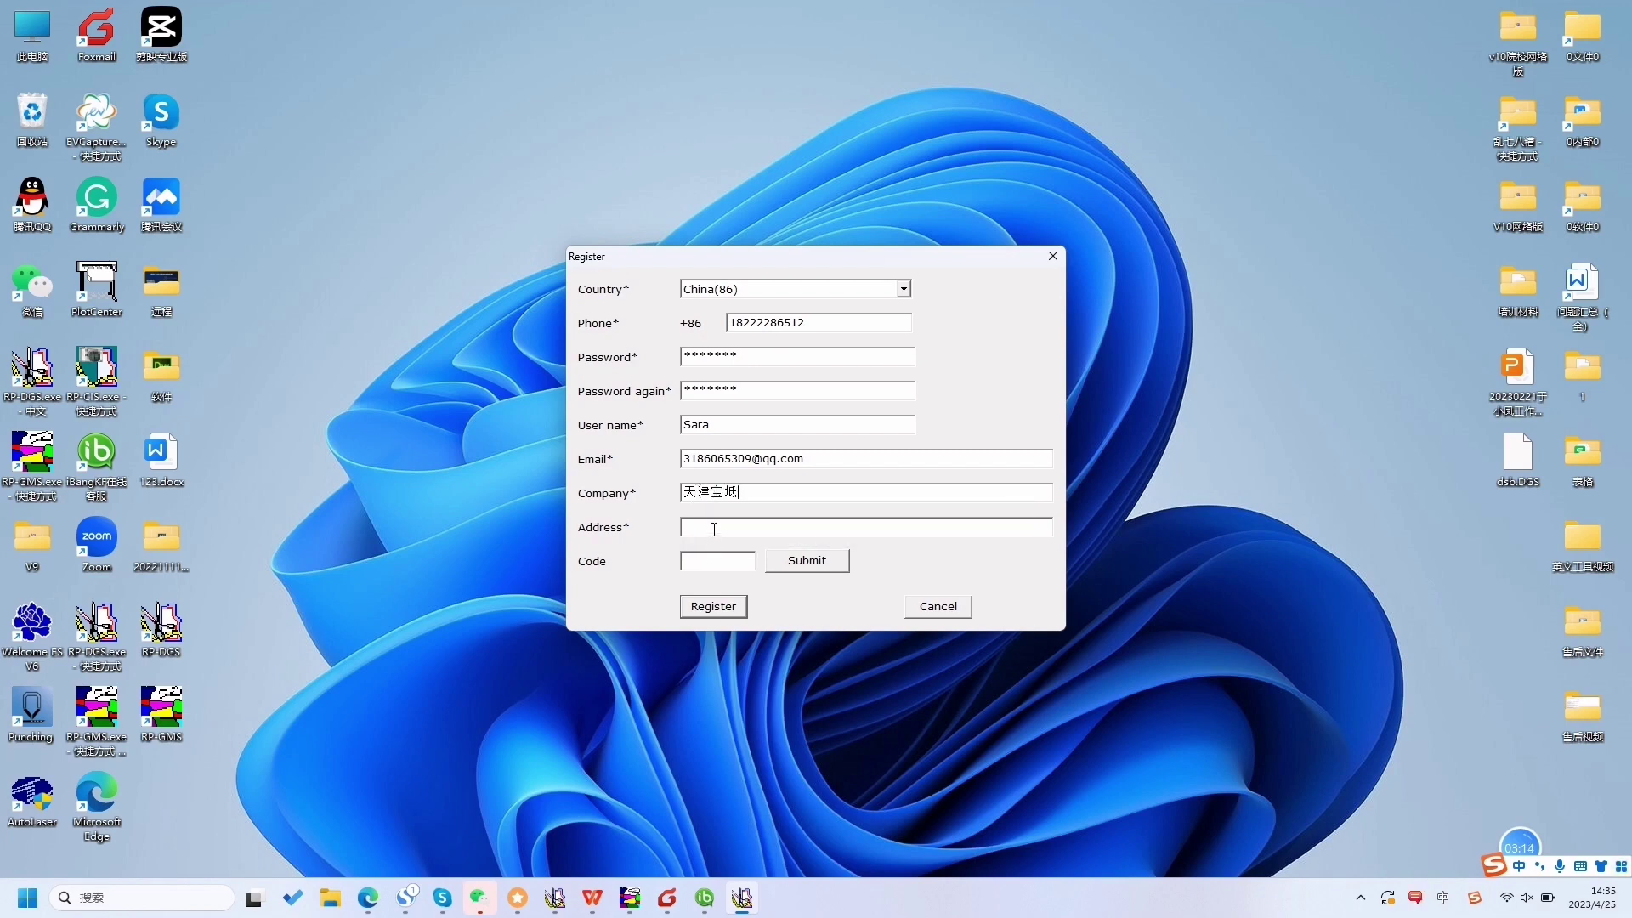
- Enter the address in Chinese and request a verification code by text message
{"action": "left_click", "coordinate": [713, 528]}
{"action": "type", "text": "tianjin"}
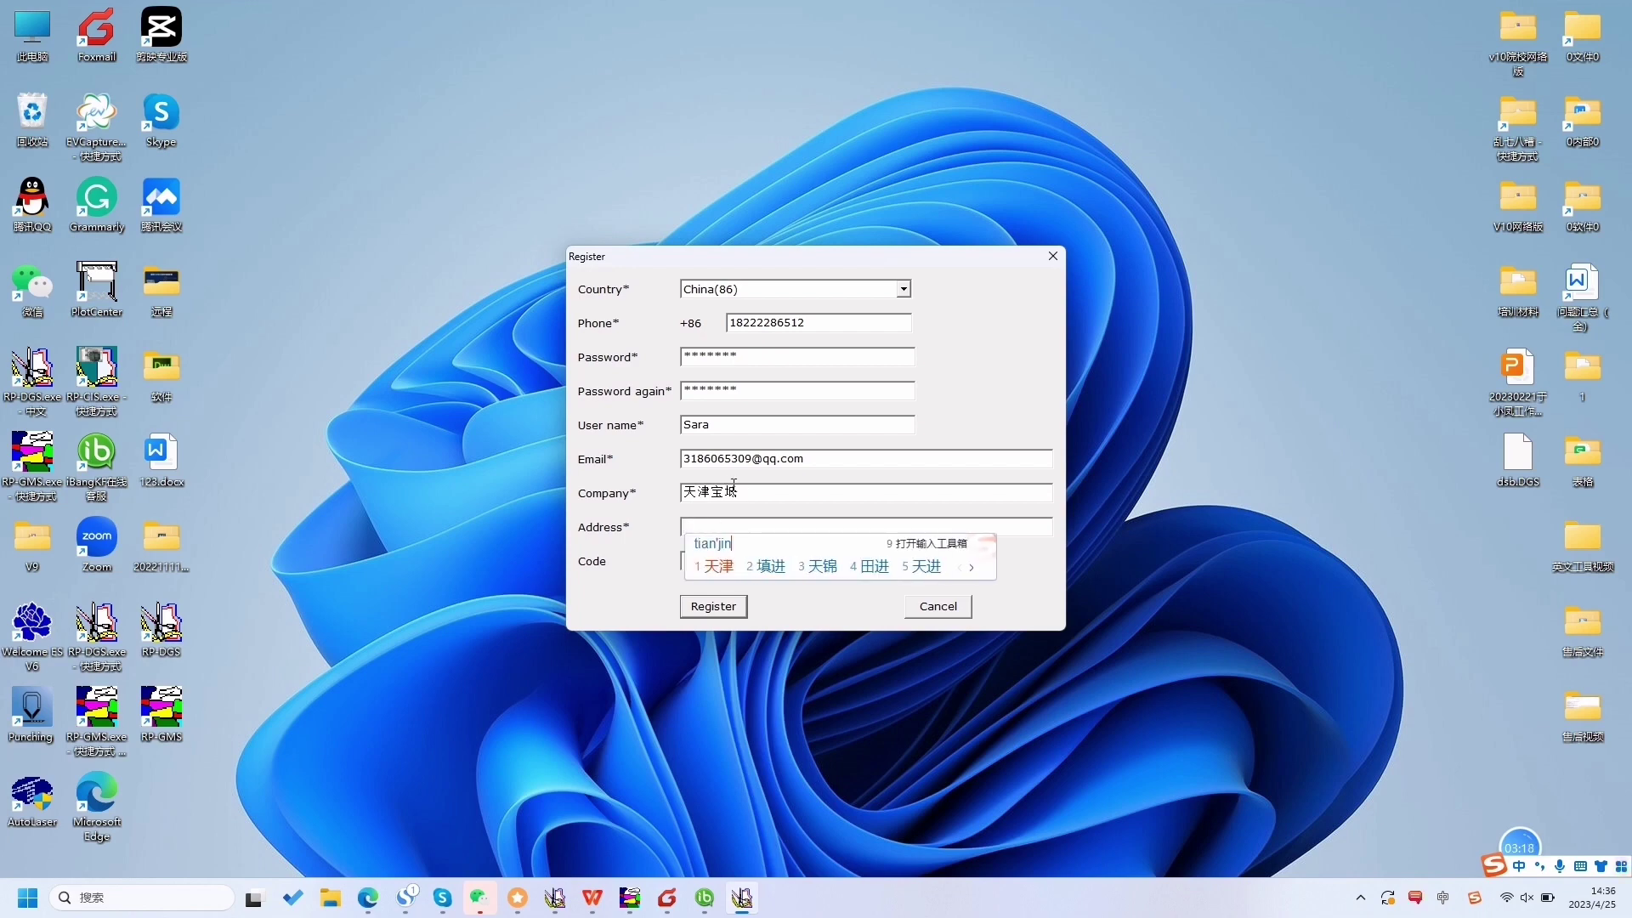
{"action": "key", "text": "space"}
{"action": "type", "text": "baodi"}
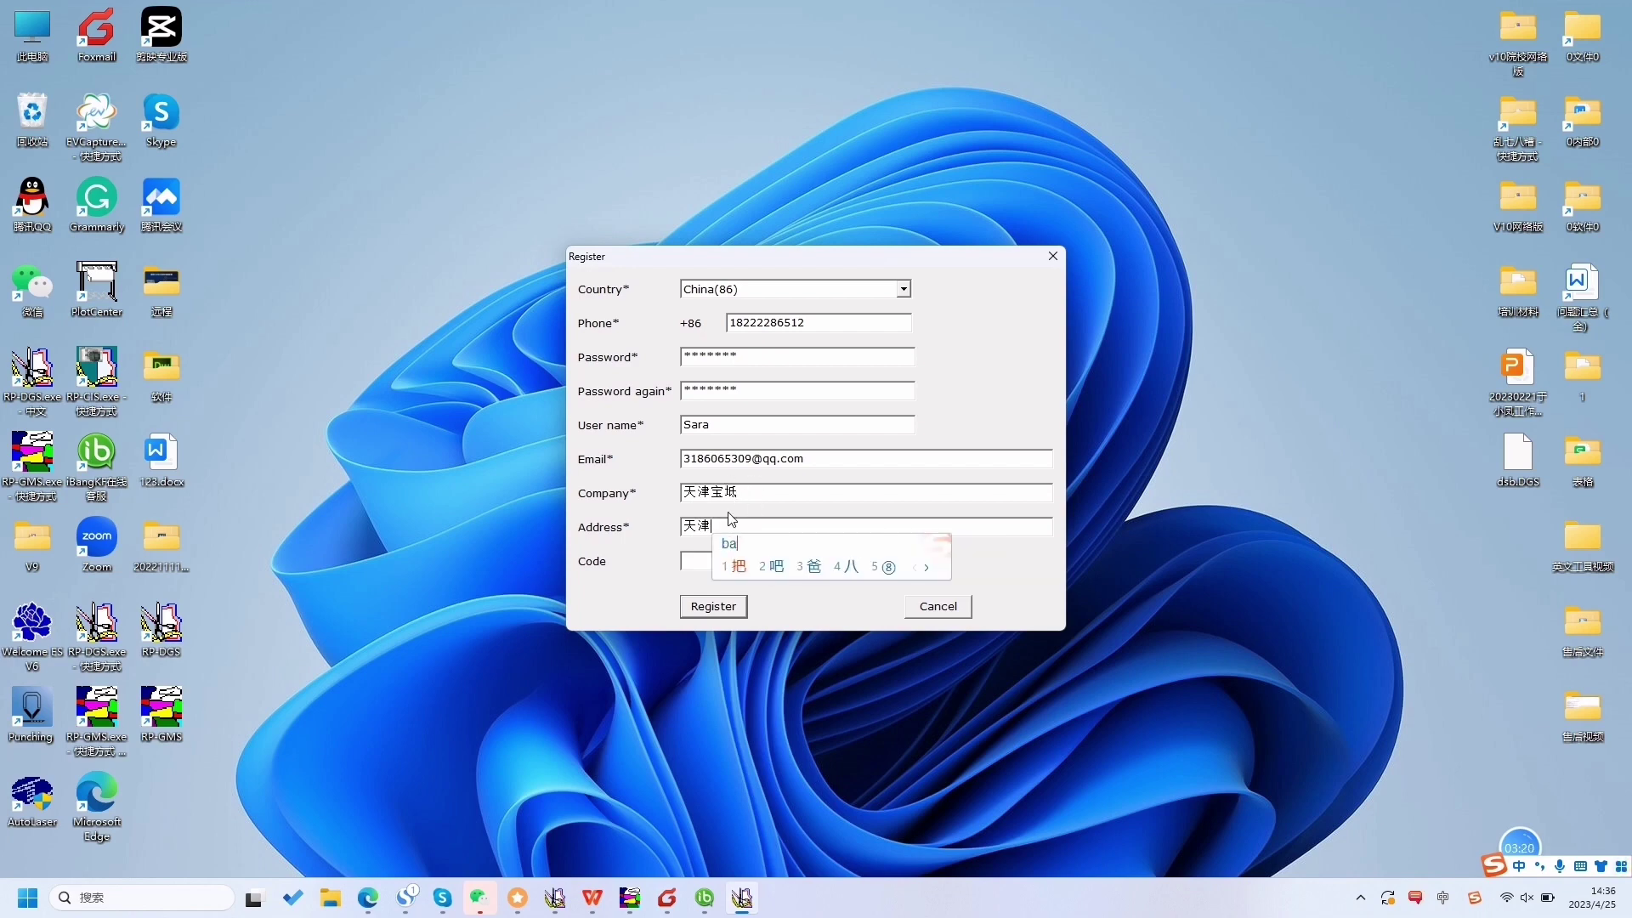
{"action": "key", "text": "space"}
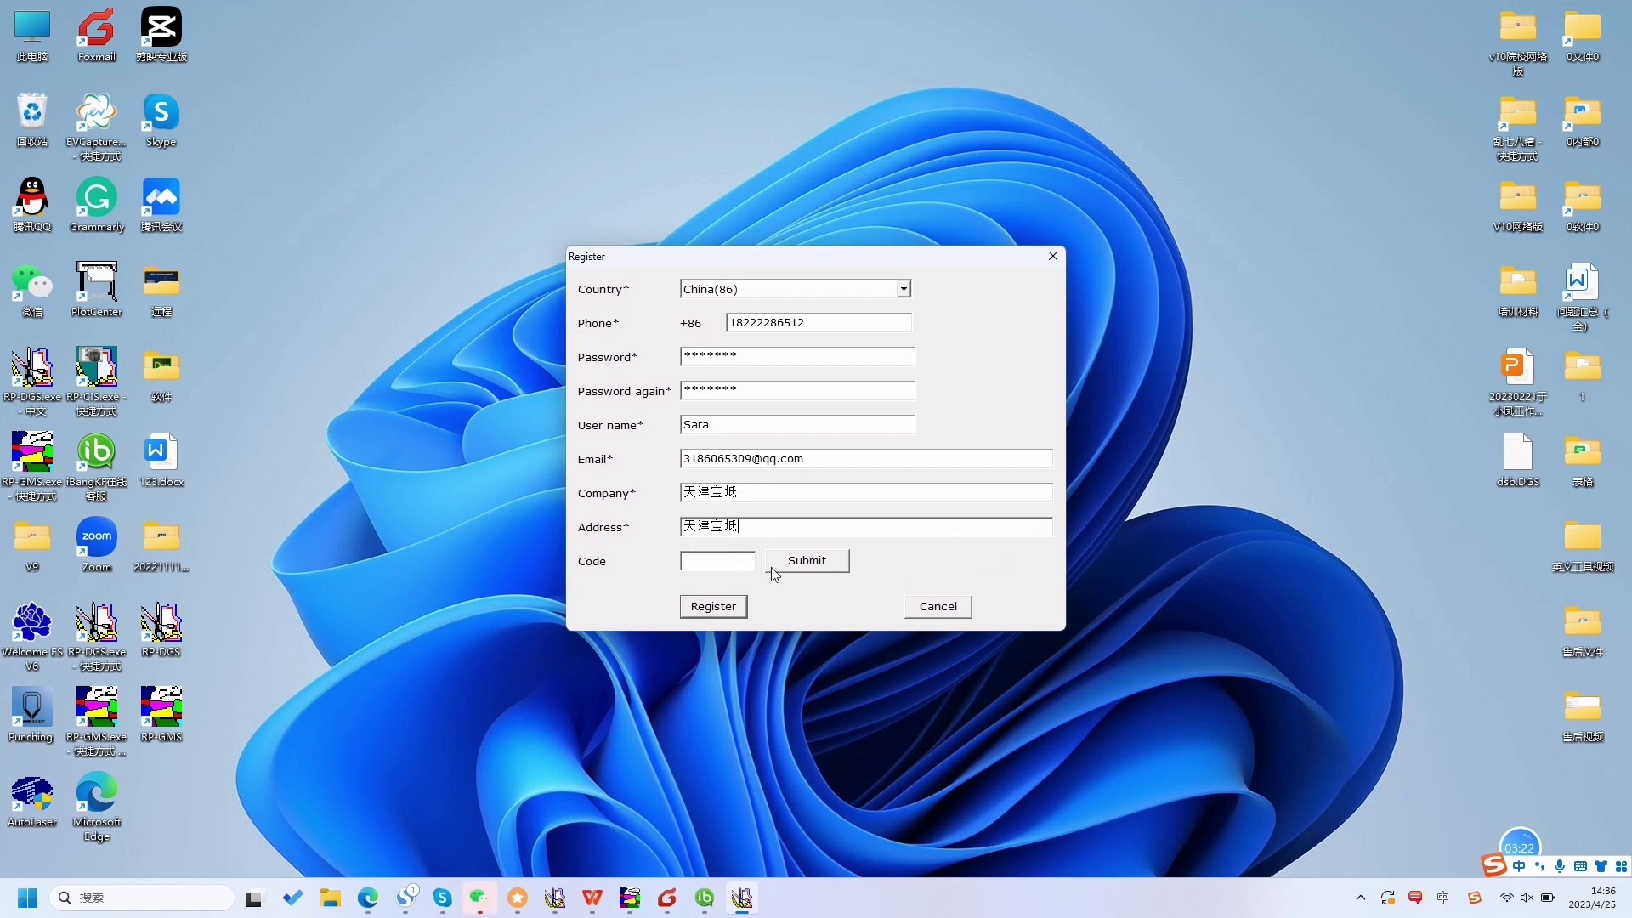
{"action": "left_click", "coordinate": [811, 564]}
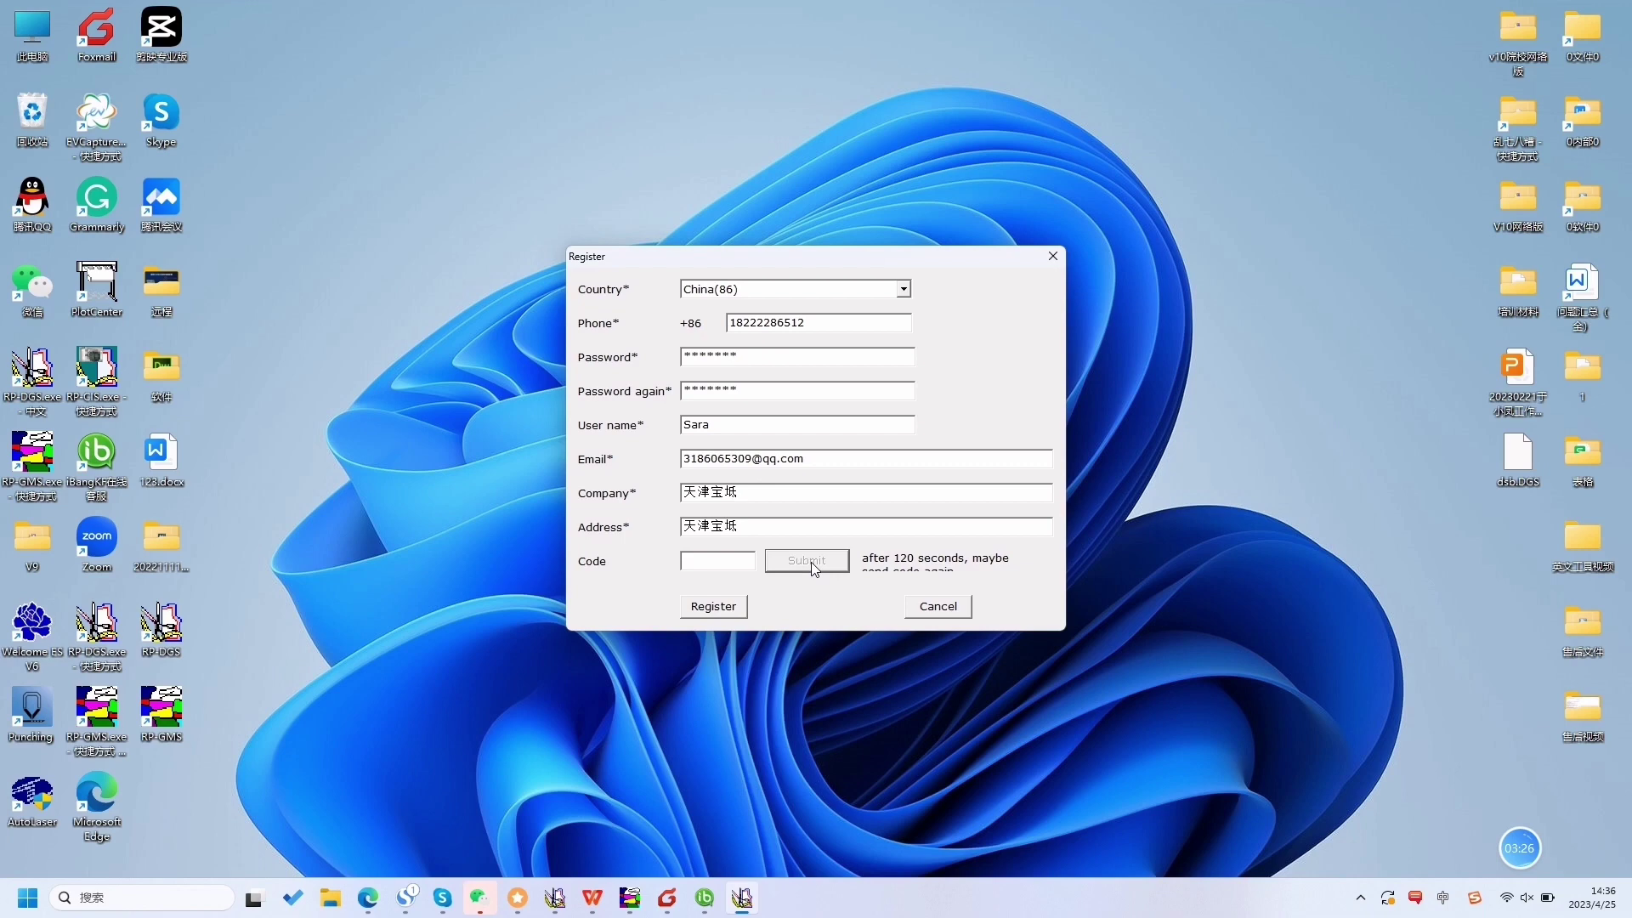
- Attempt registration without a code, dismiss the warning, and cancel the Register form
{"action": "left_click", "coordinate": [726, 562]}
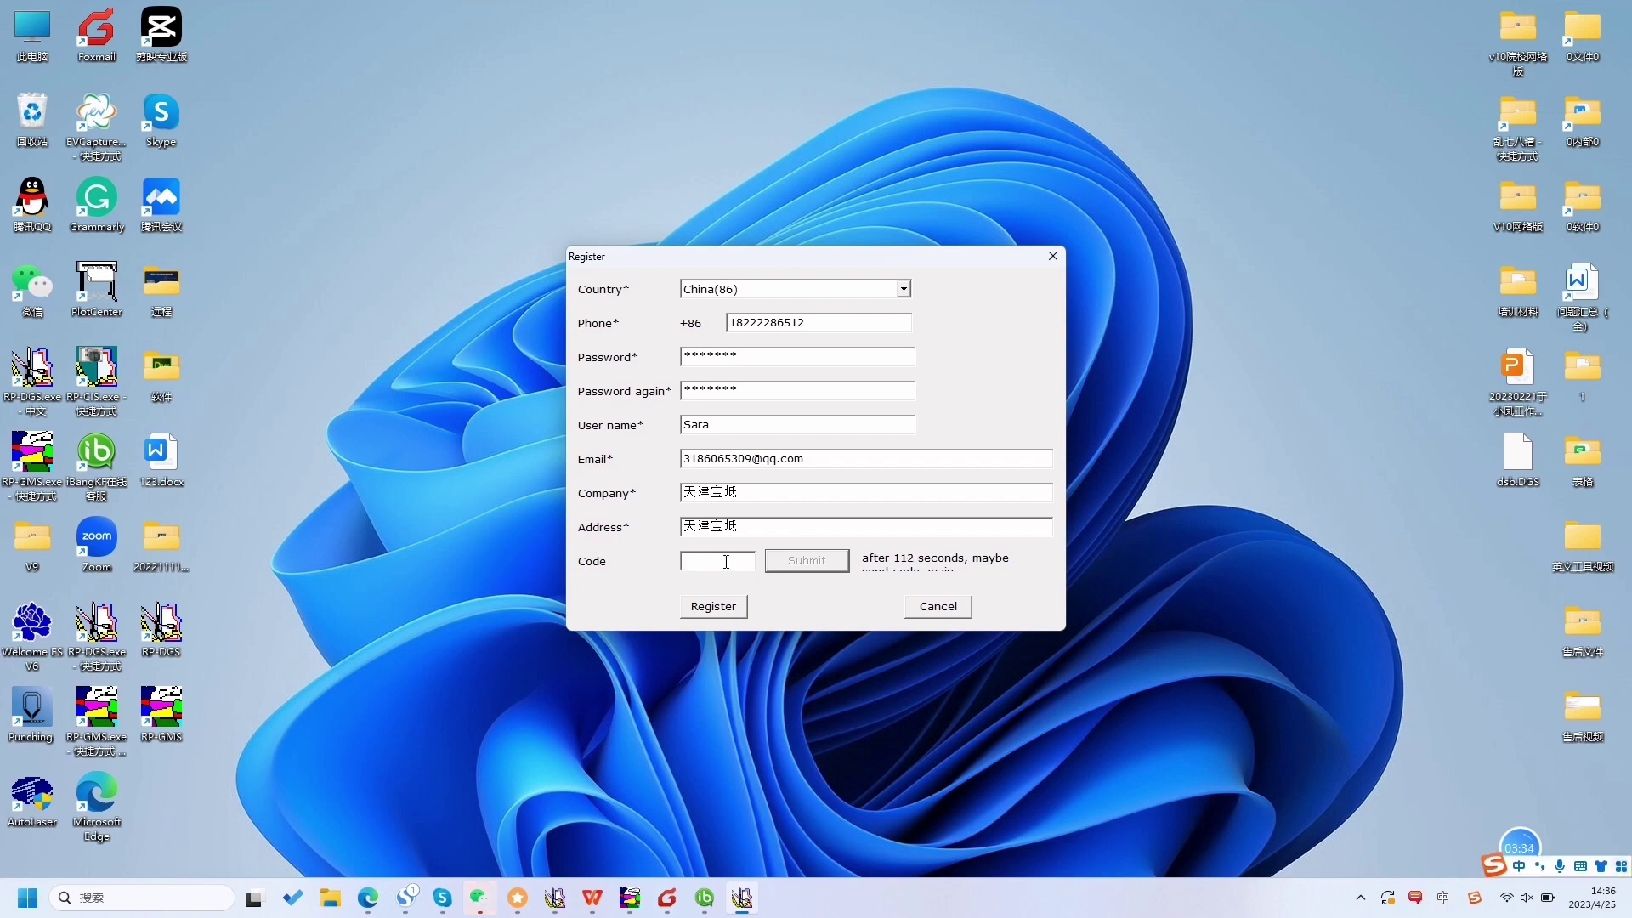
{"action": "left_click", "coordinate": [728, 611]}
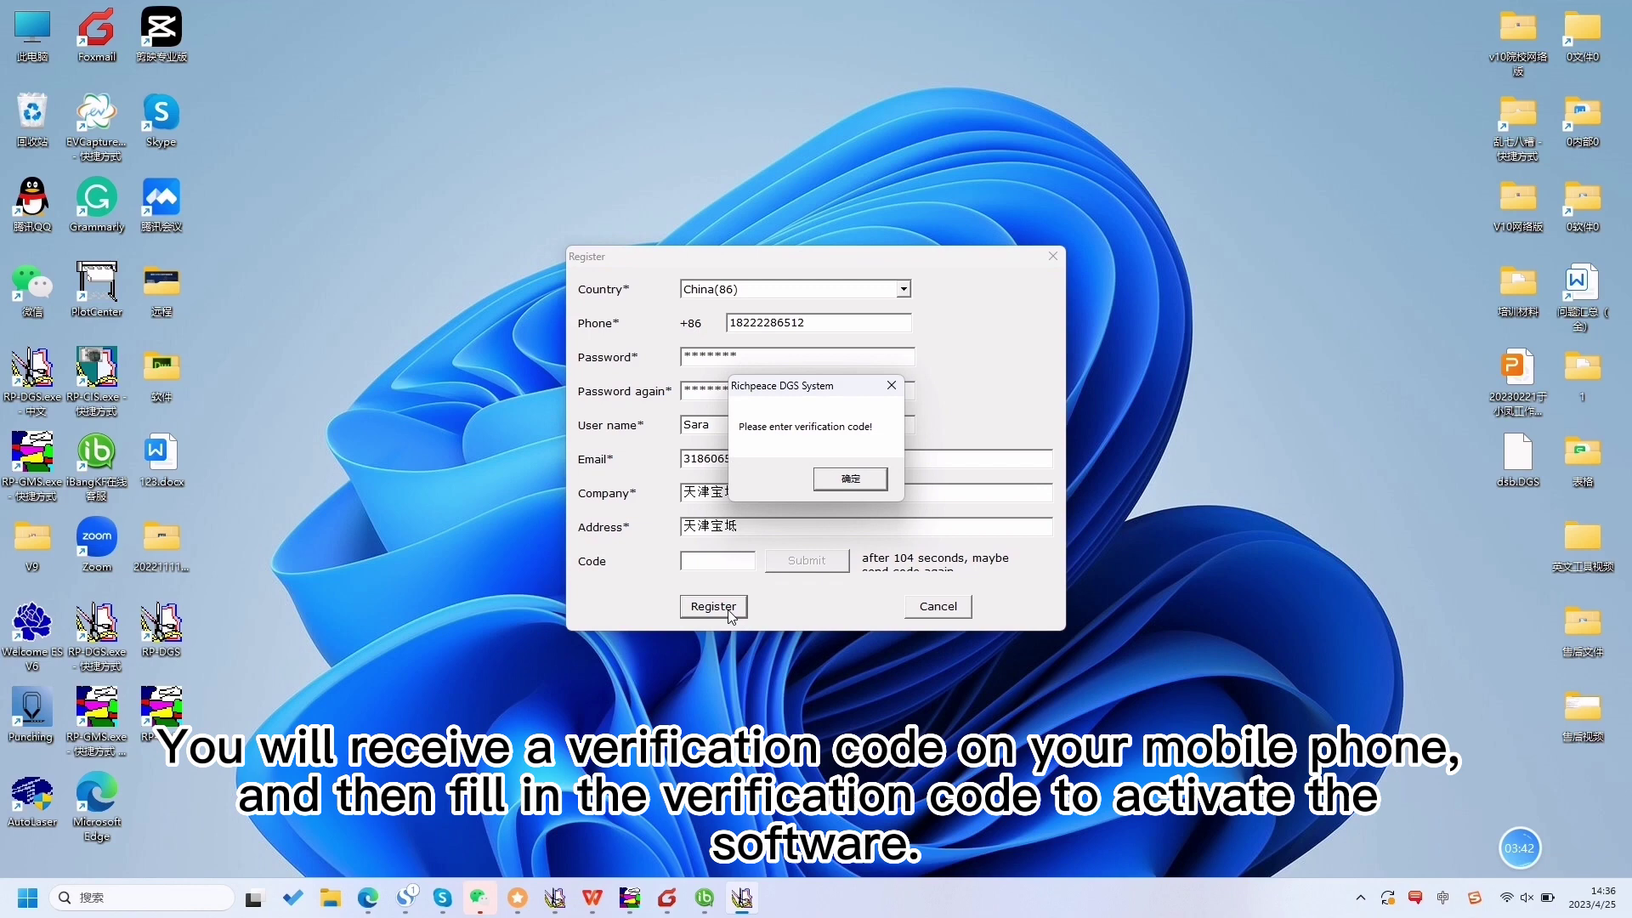
{"action": "left_click", "coordinate": [845, 479]}
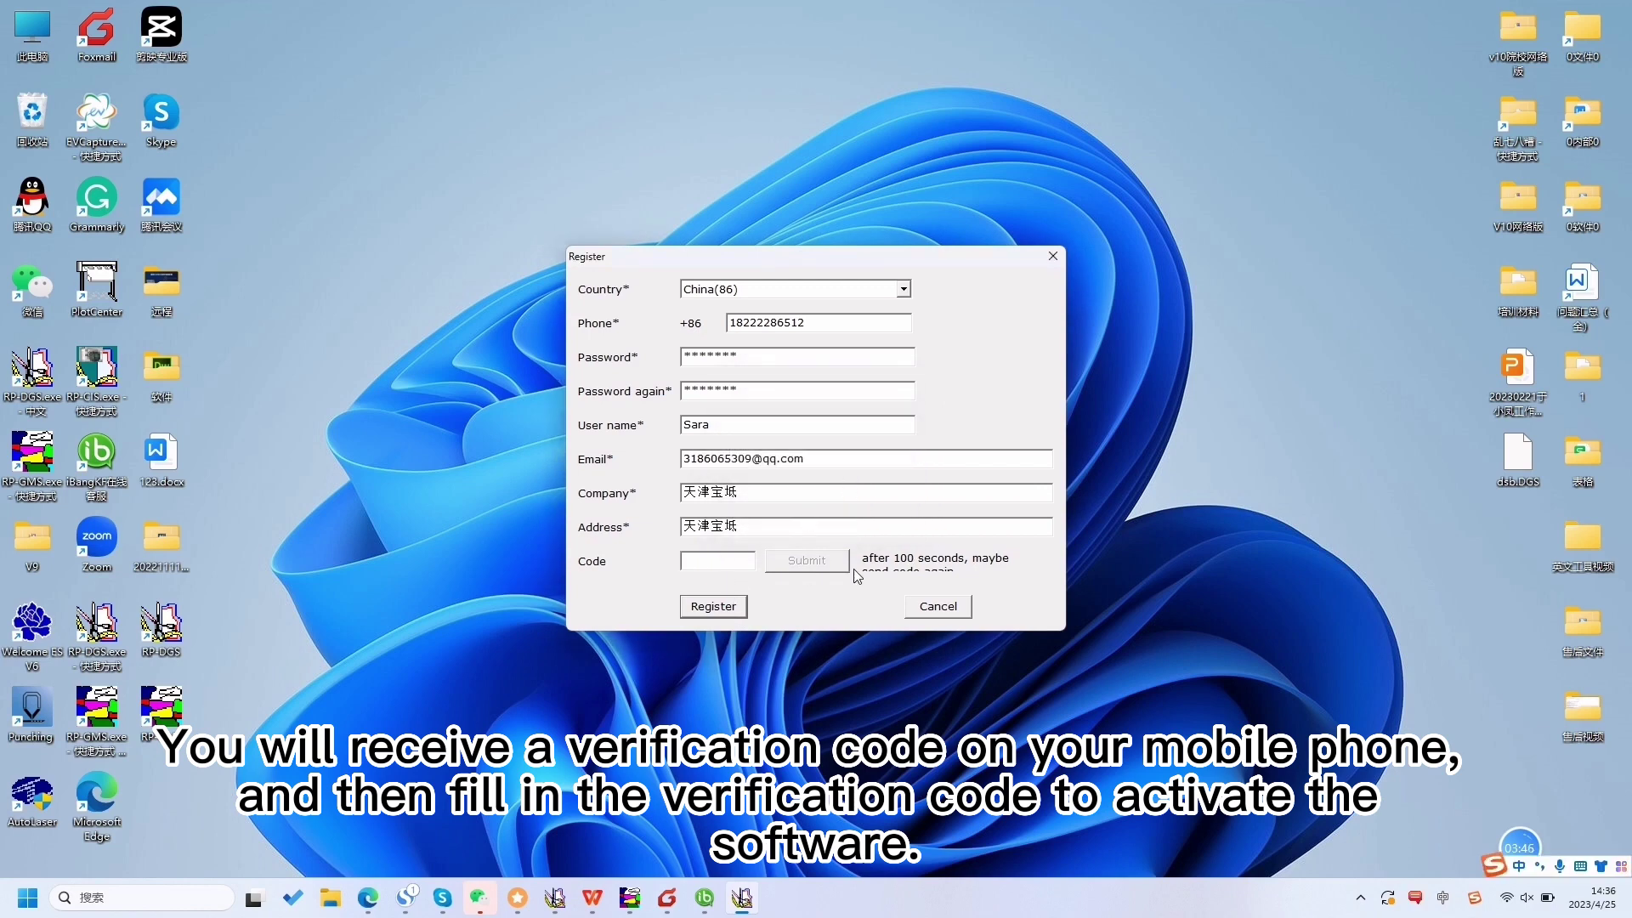
{"action": "left_click", "coordinate": [933, 606]}
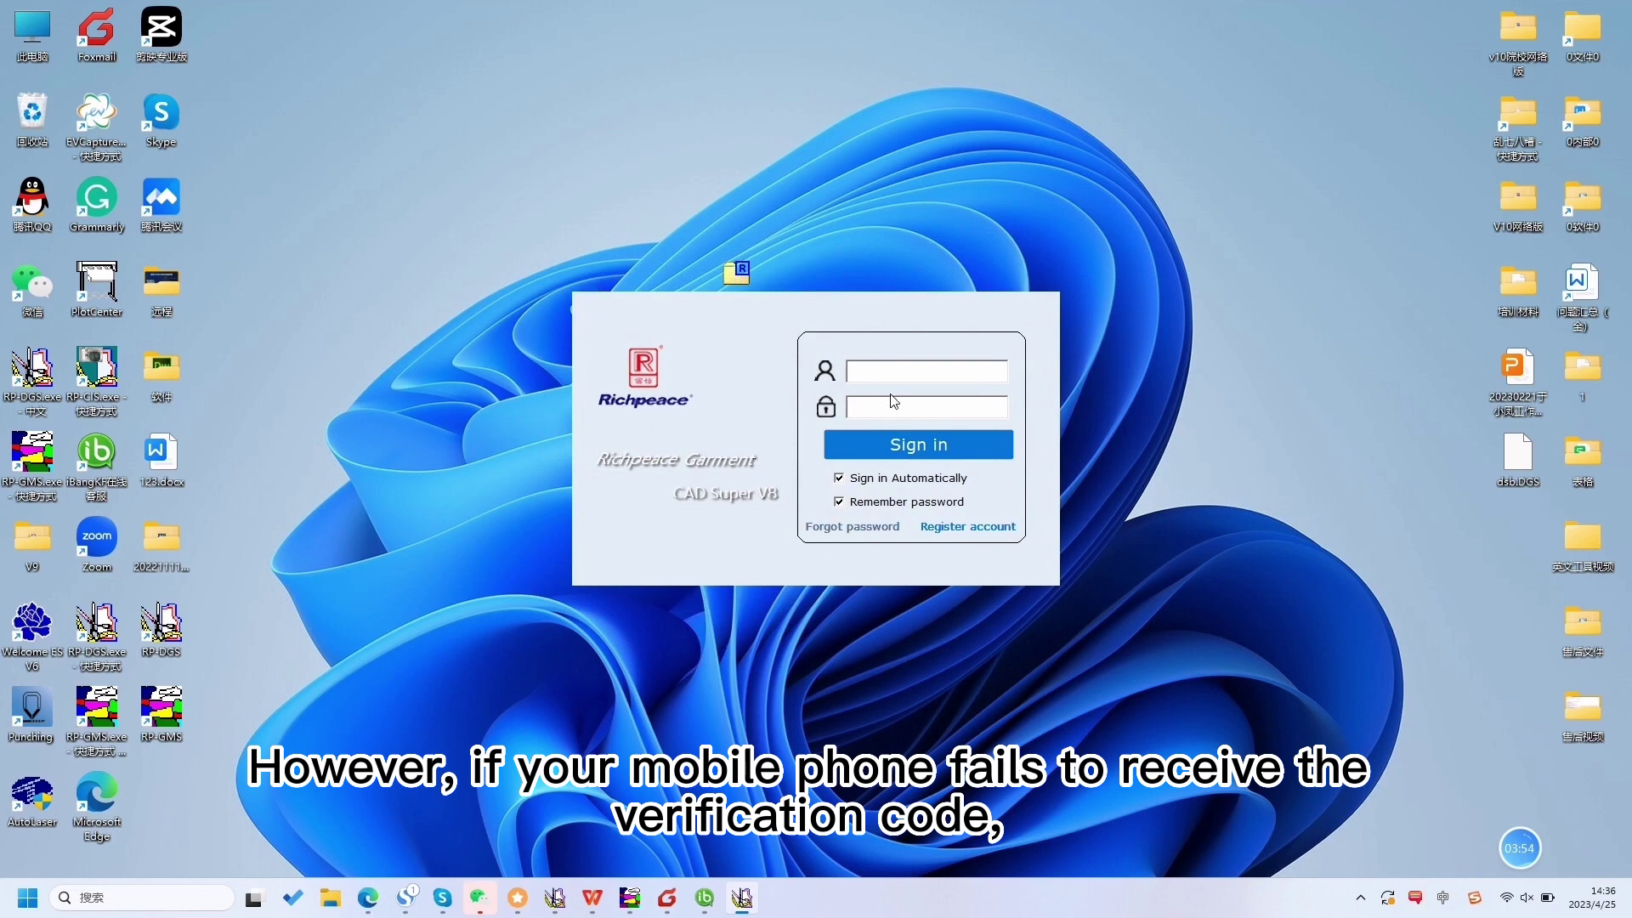
- Sign in with the account number and password, then maximize the blank noname.DGS workspace
{"action": "left_click", "coordinate": [877, 371]}
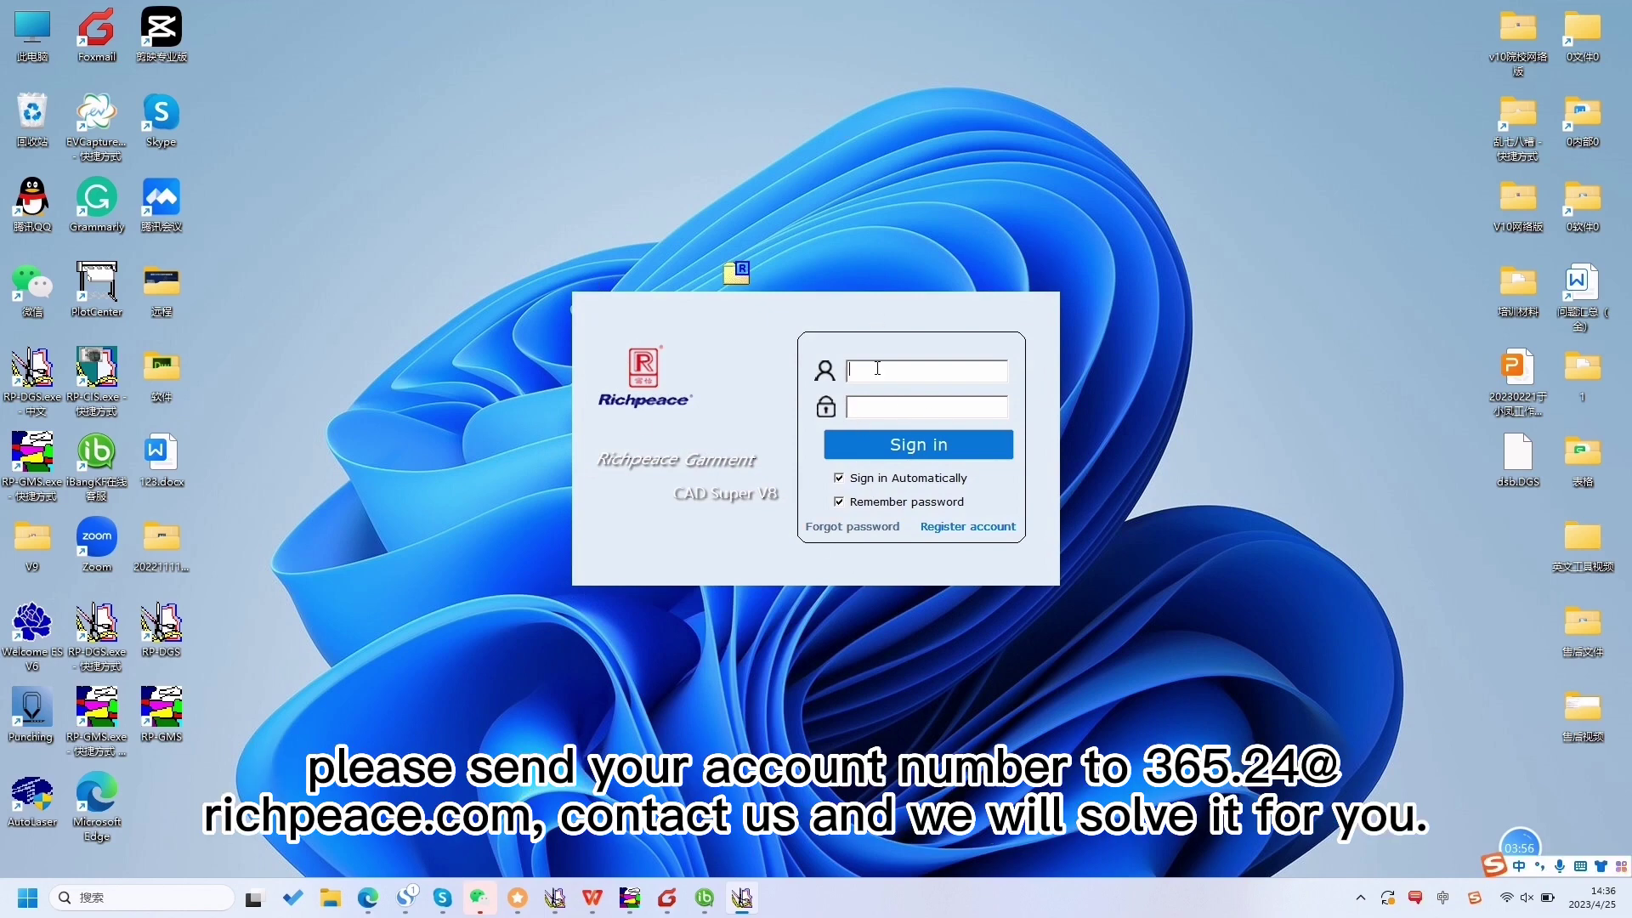
{"action": "left_click", "coordinate": [874, 409]}
{"action": "type", "text": "**"}
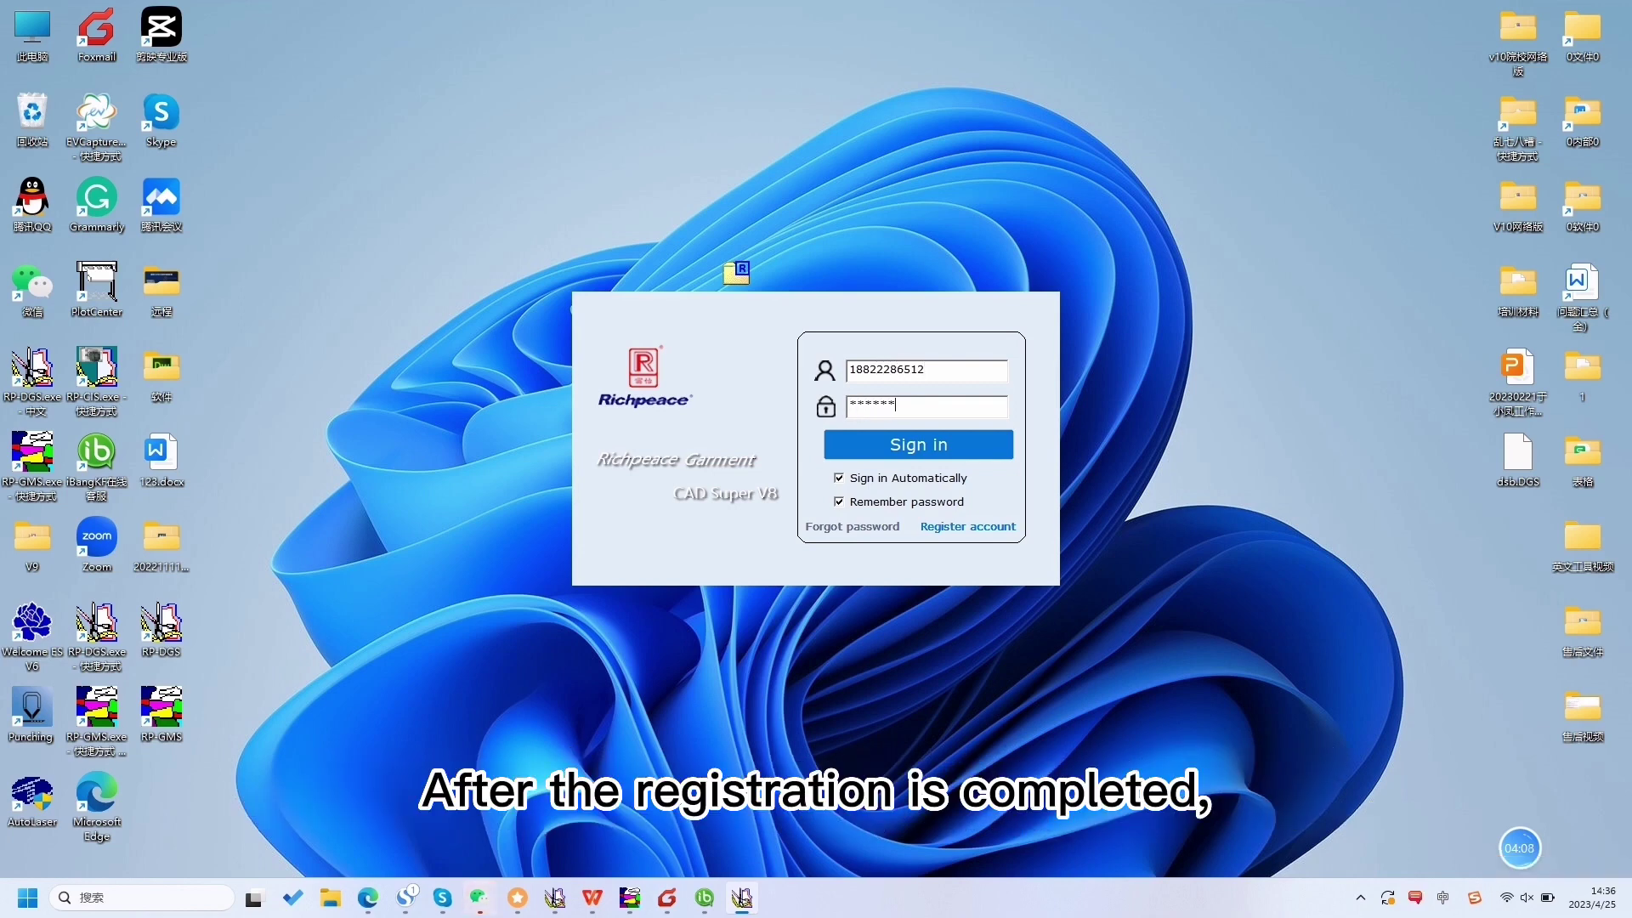
{"action": "left_click", "coordinate": [910, 442]}
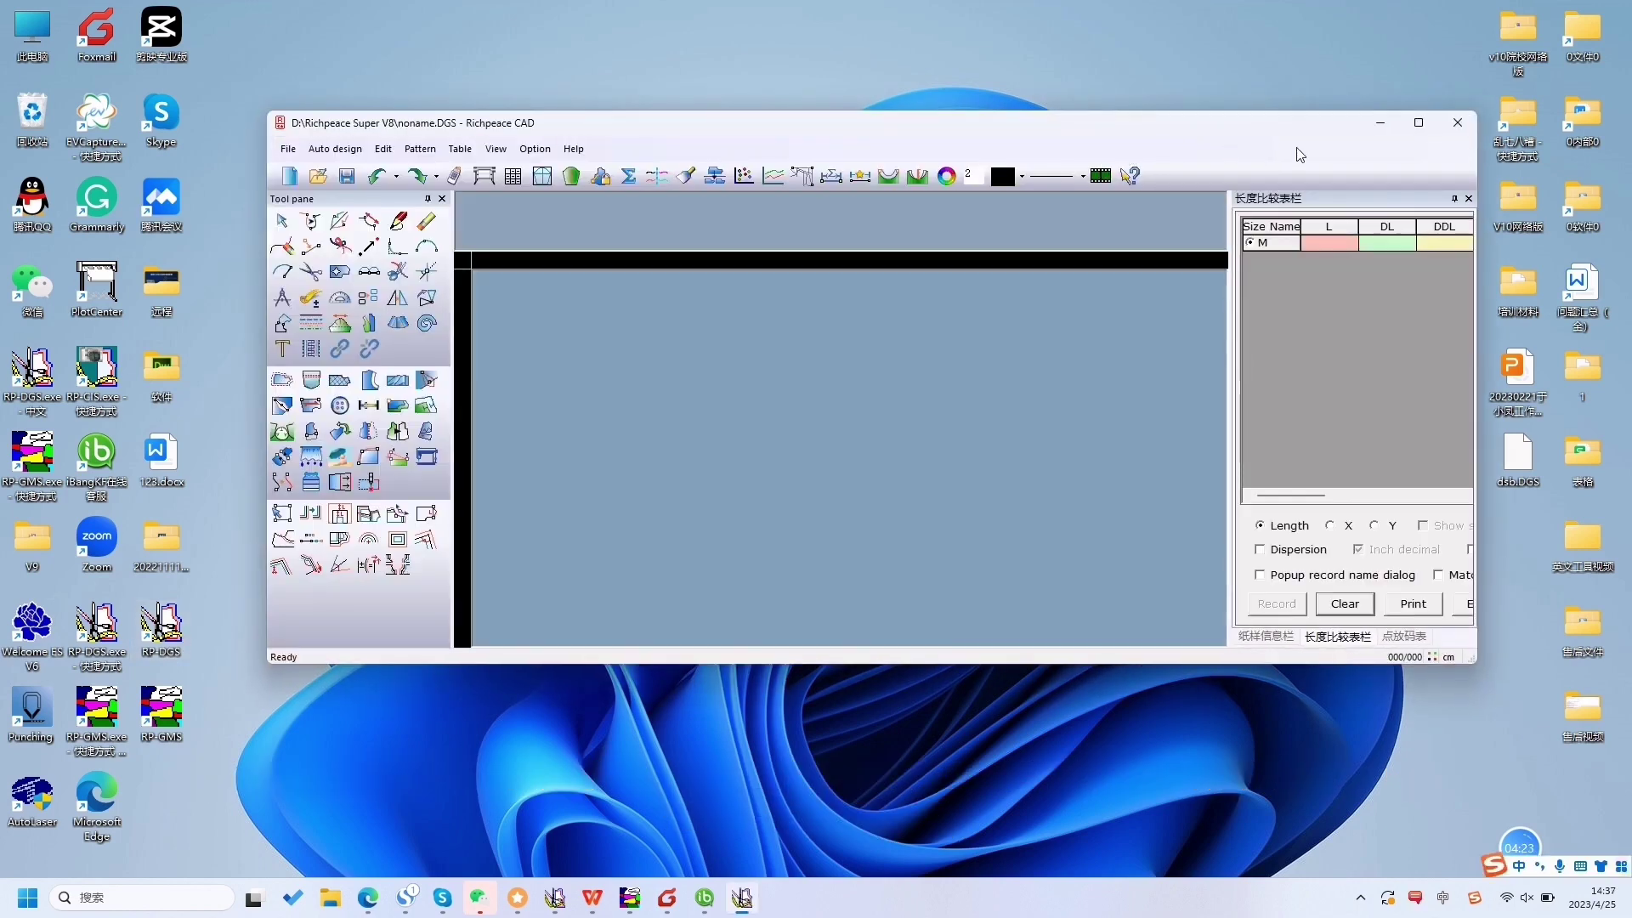
{"action": "left_click", "coordinate": [1418, 122]}
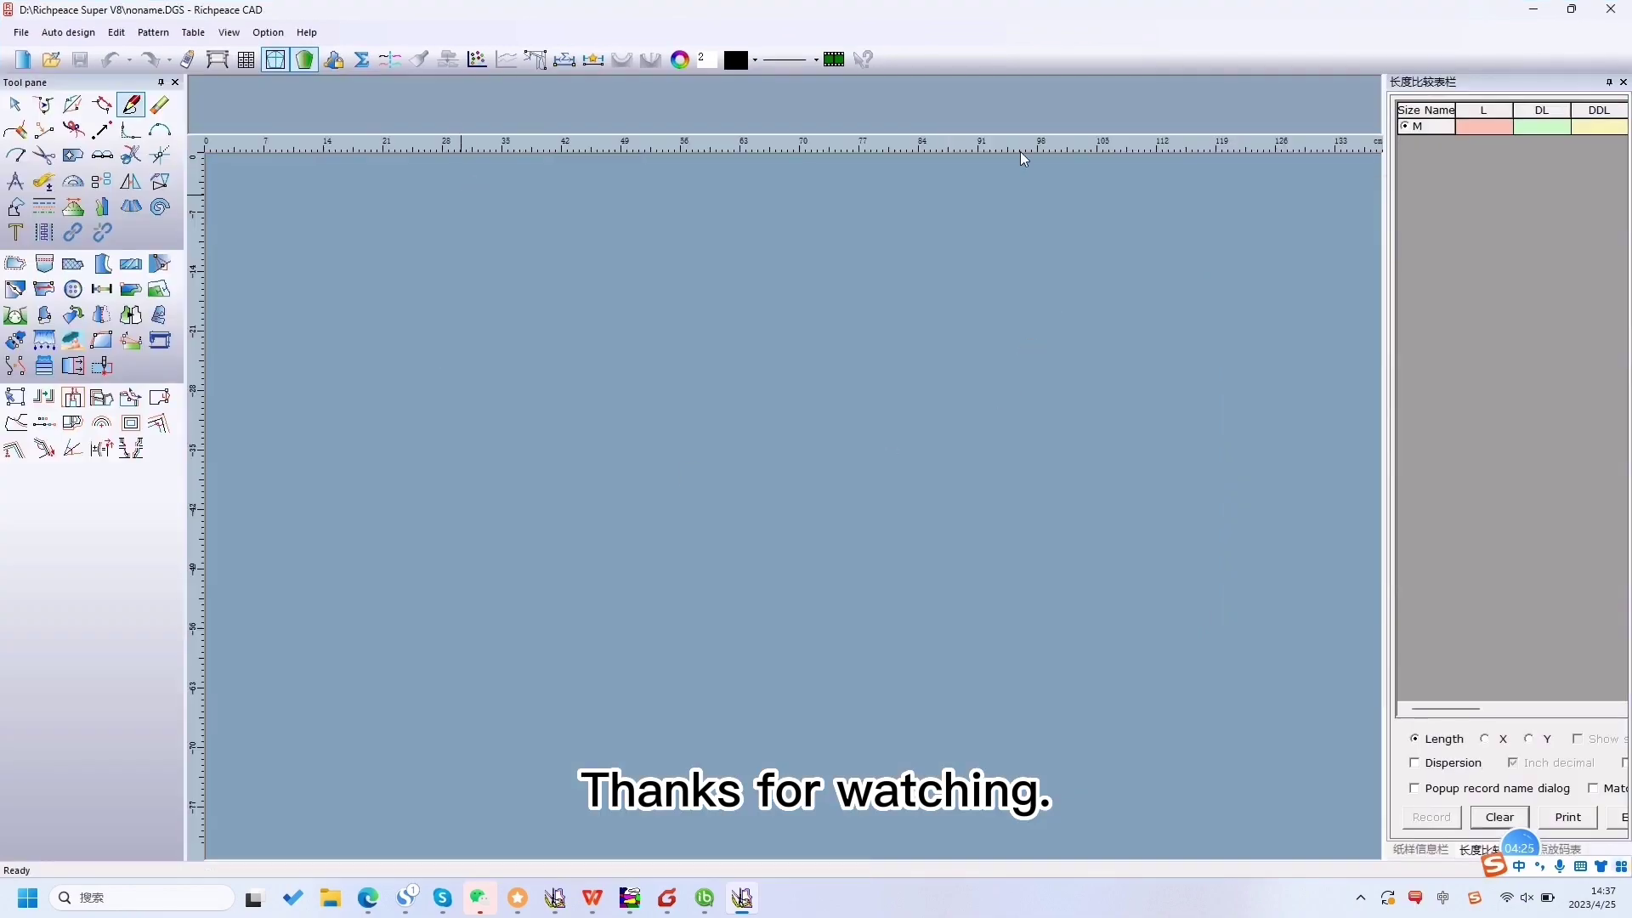